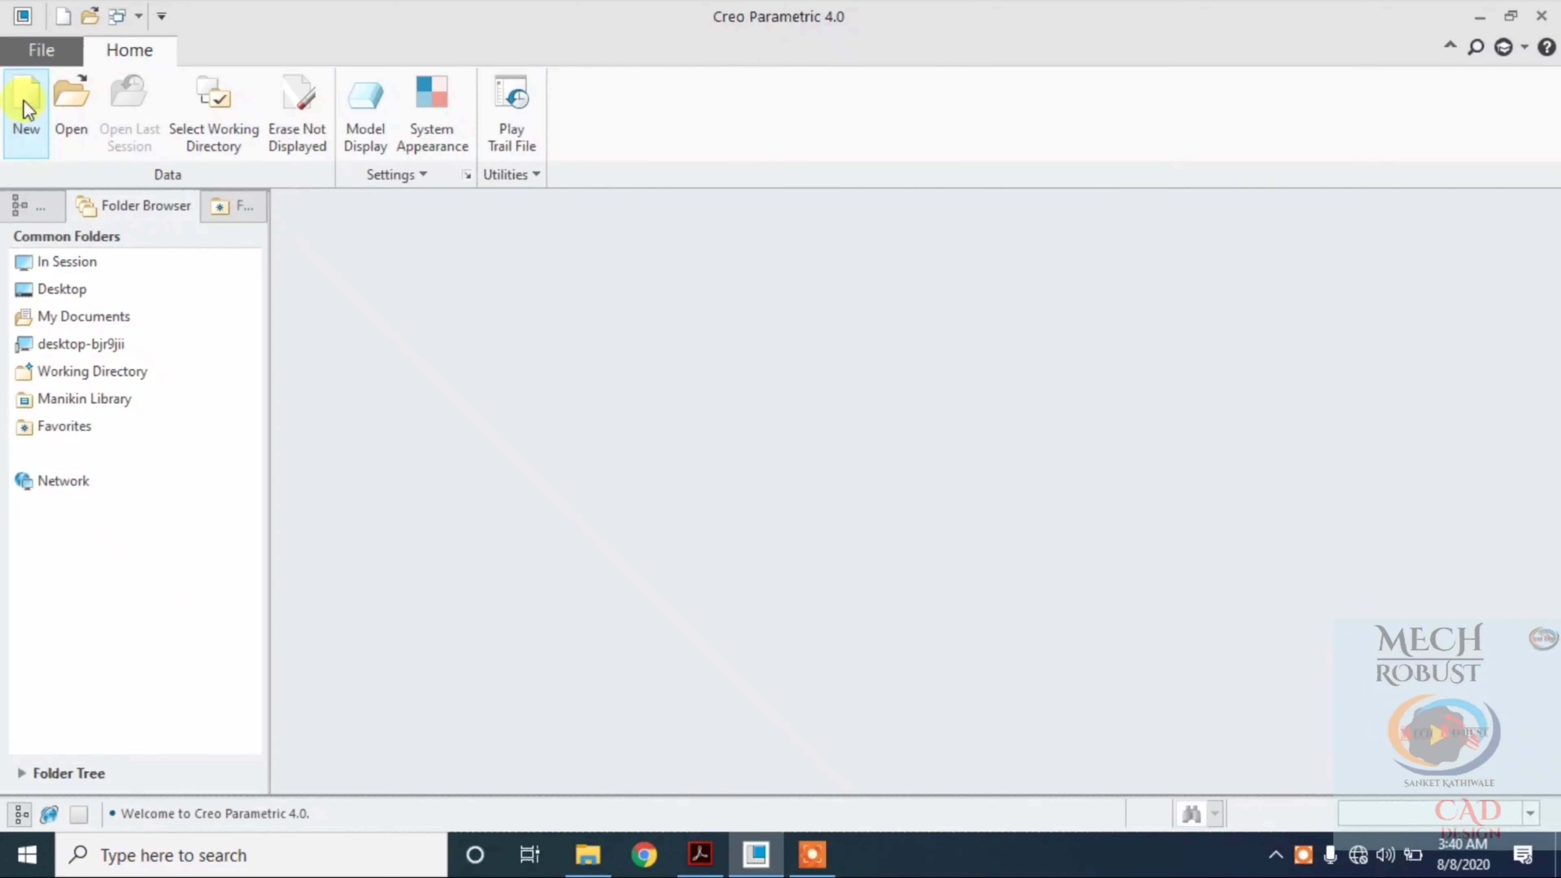
# Create a new solid part named base-plate from the mmns_part_solid metric template
pyautogui.click(26, 108)
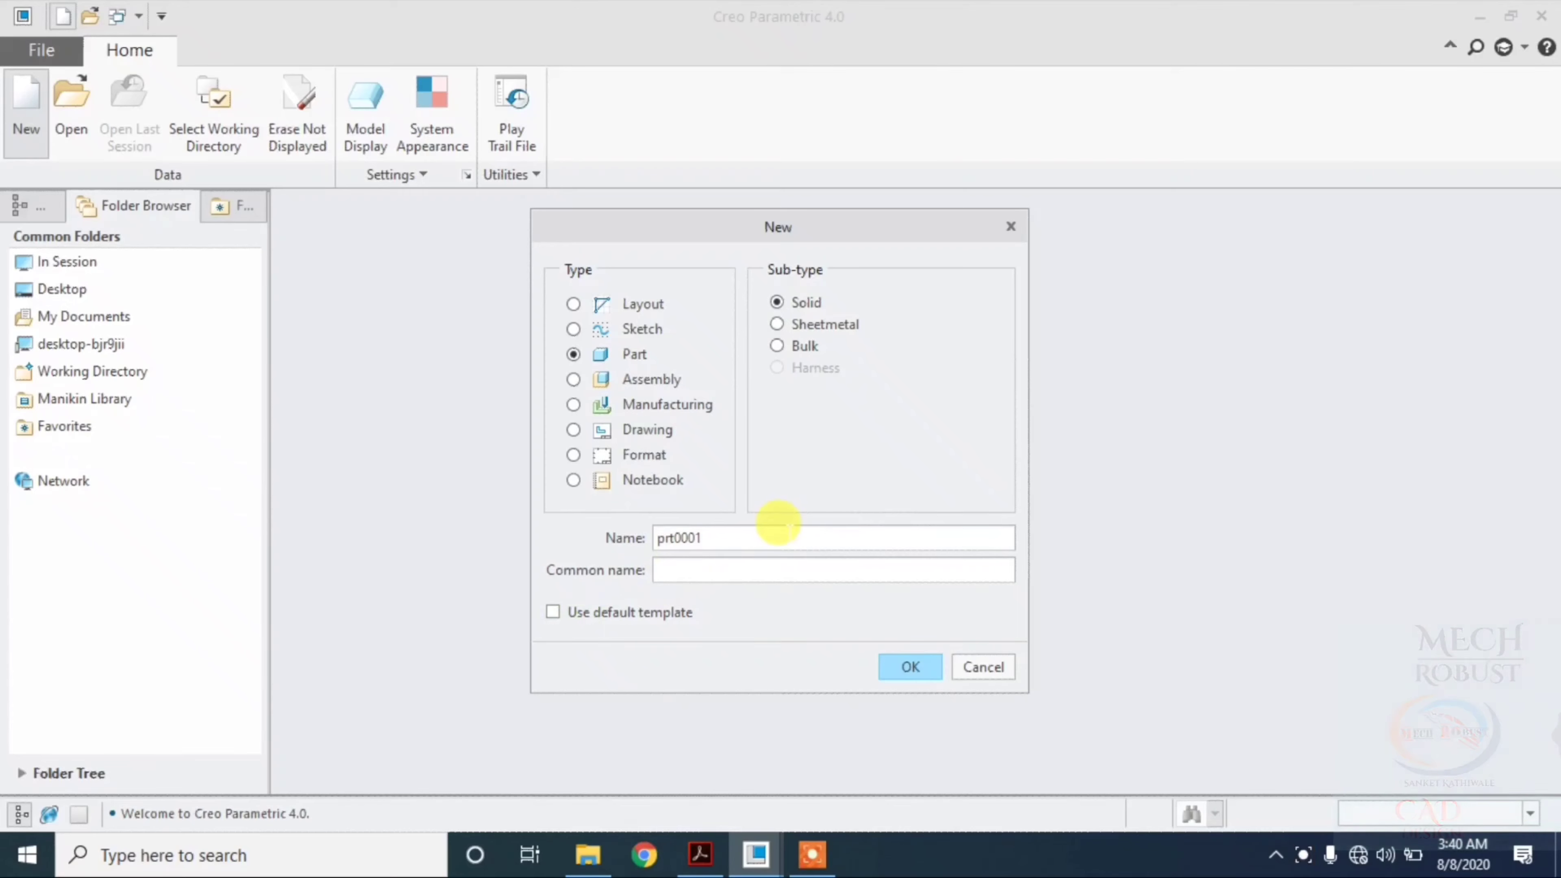
pyautogui.doubleClick(787, 536)
pyautogui.click(719, 857)
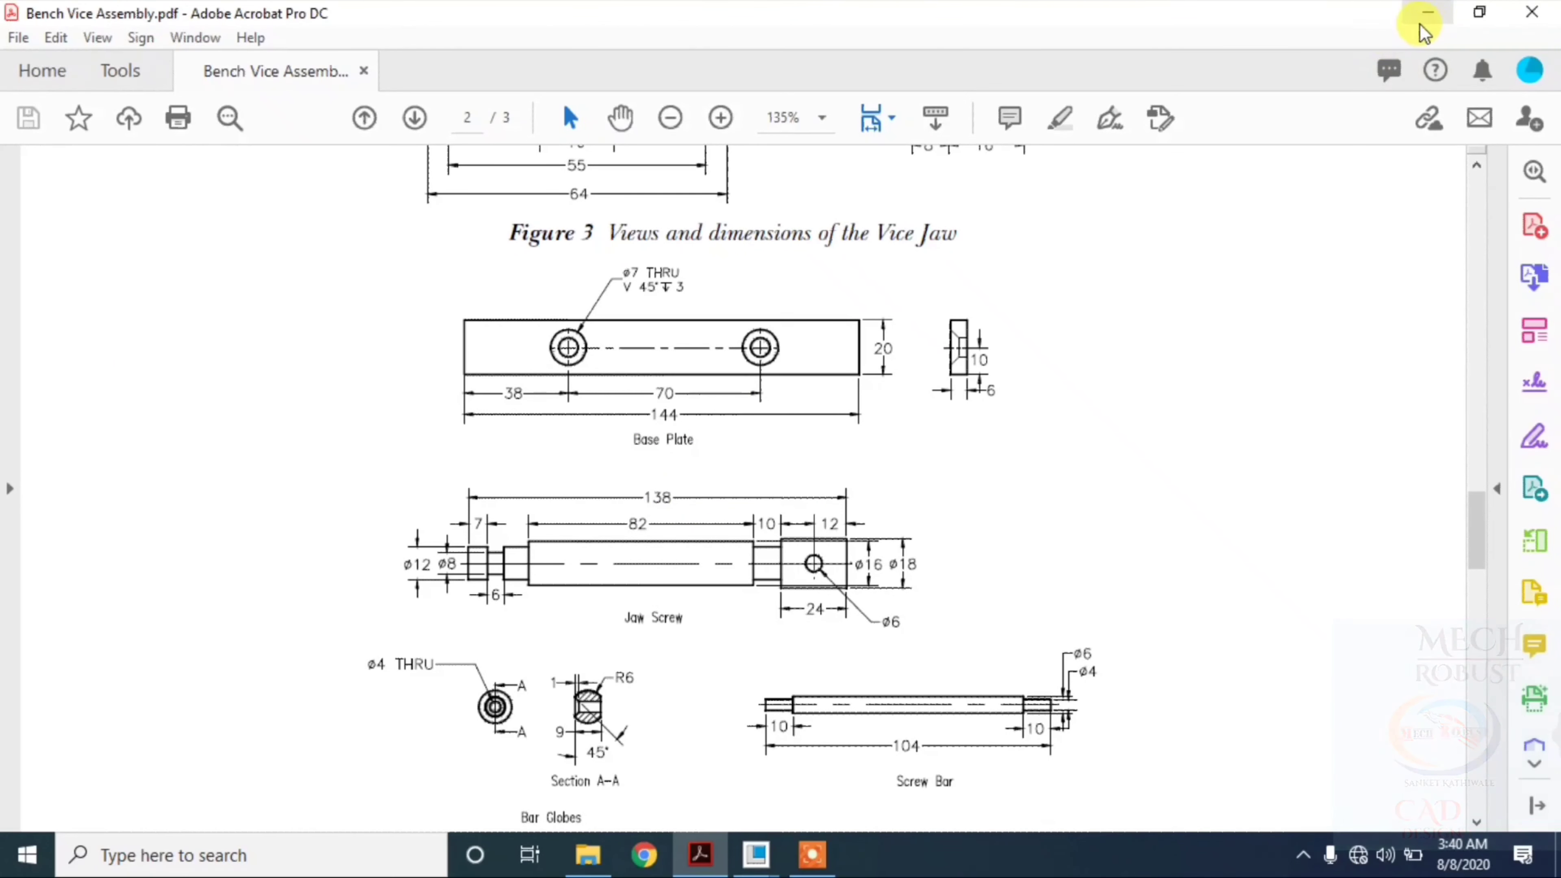
pyautogui.click(1427, 12)
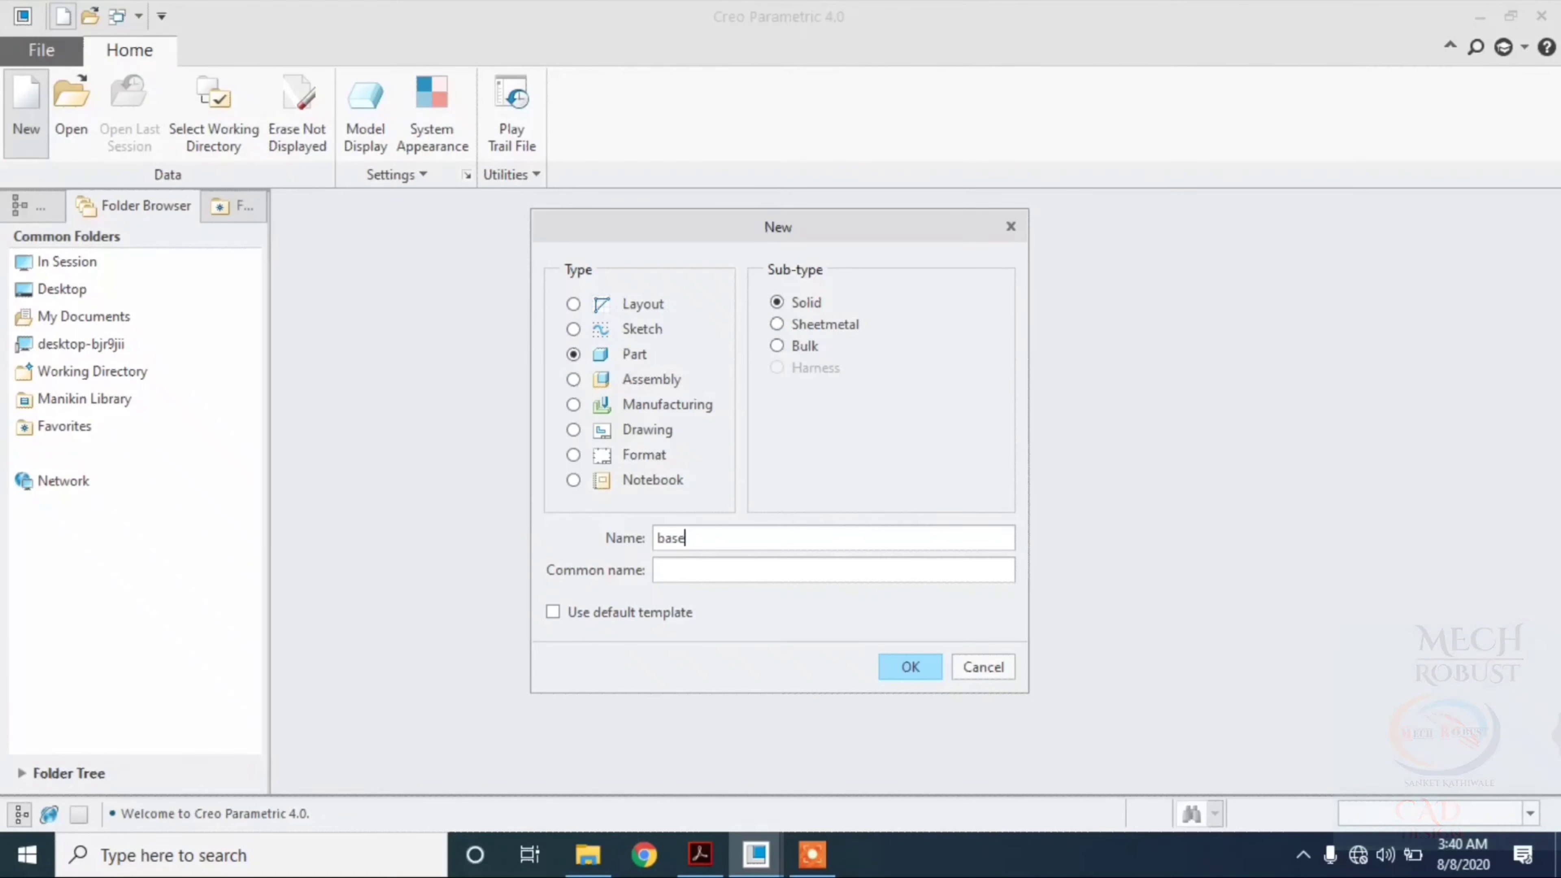
pyautogui.write('=')
pyautogui.press('BackSpace')
pyautogui.write('e')
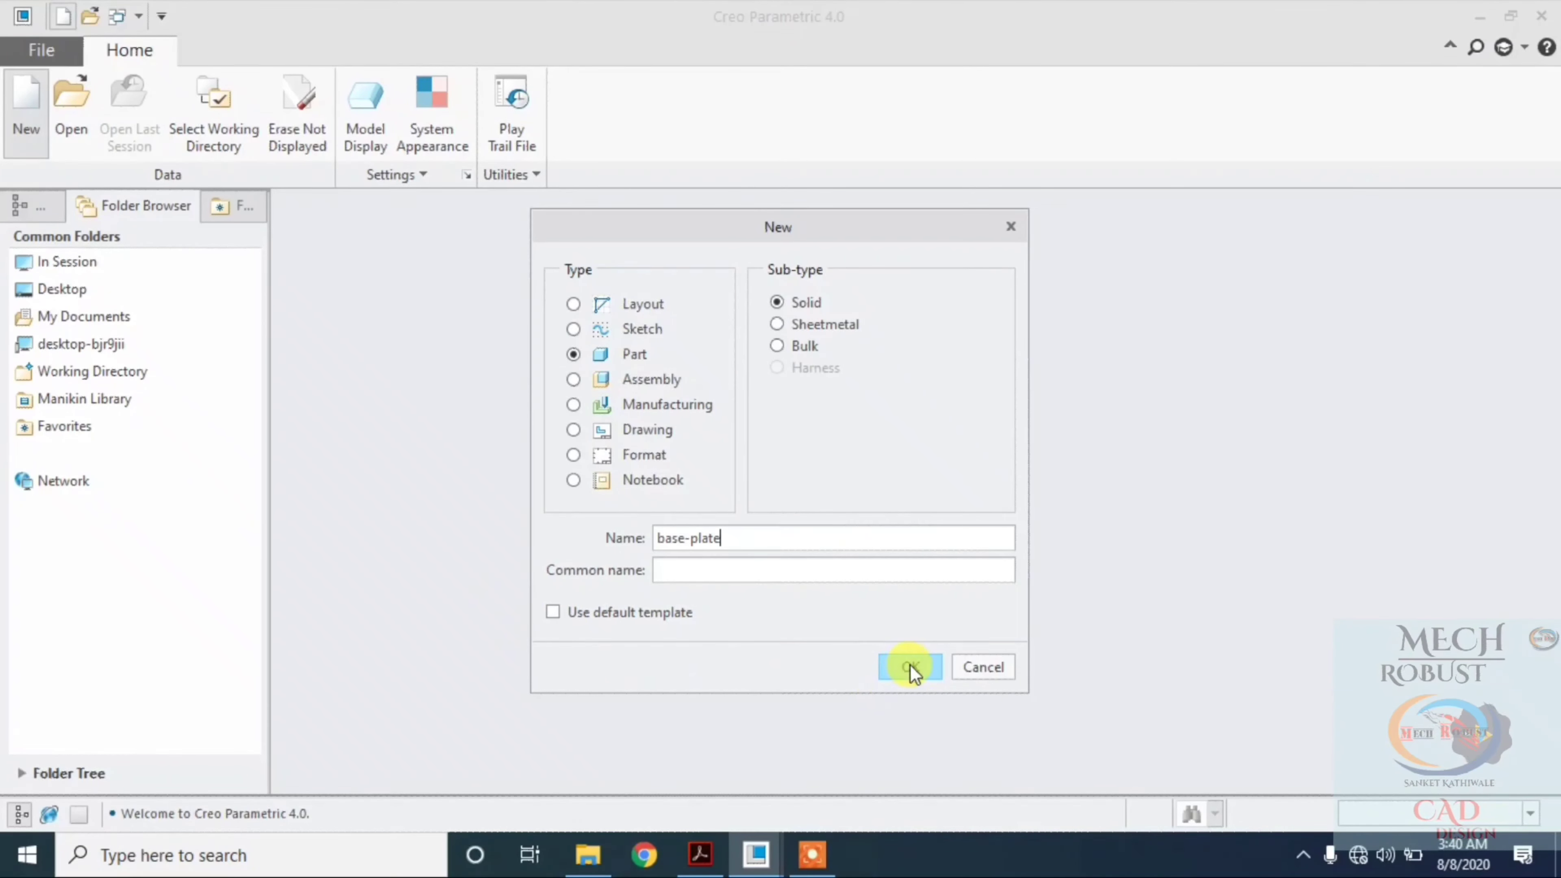
pyautogui.click(911, 668)
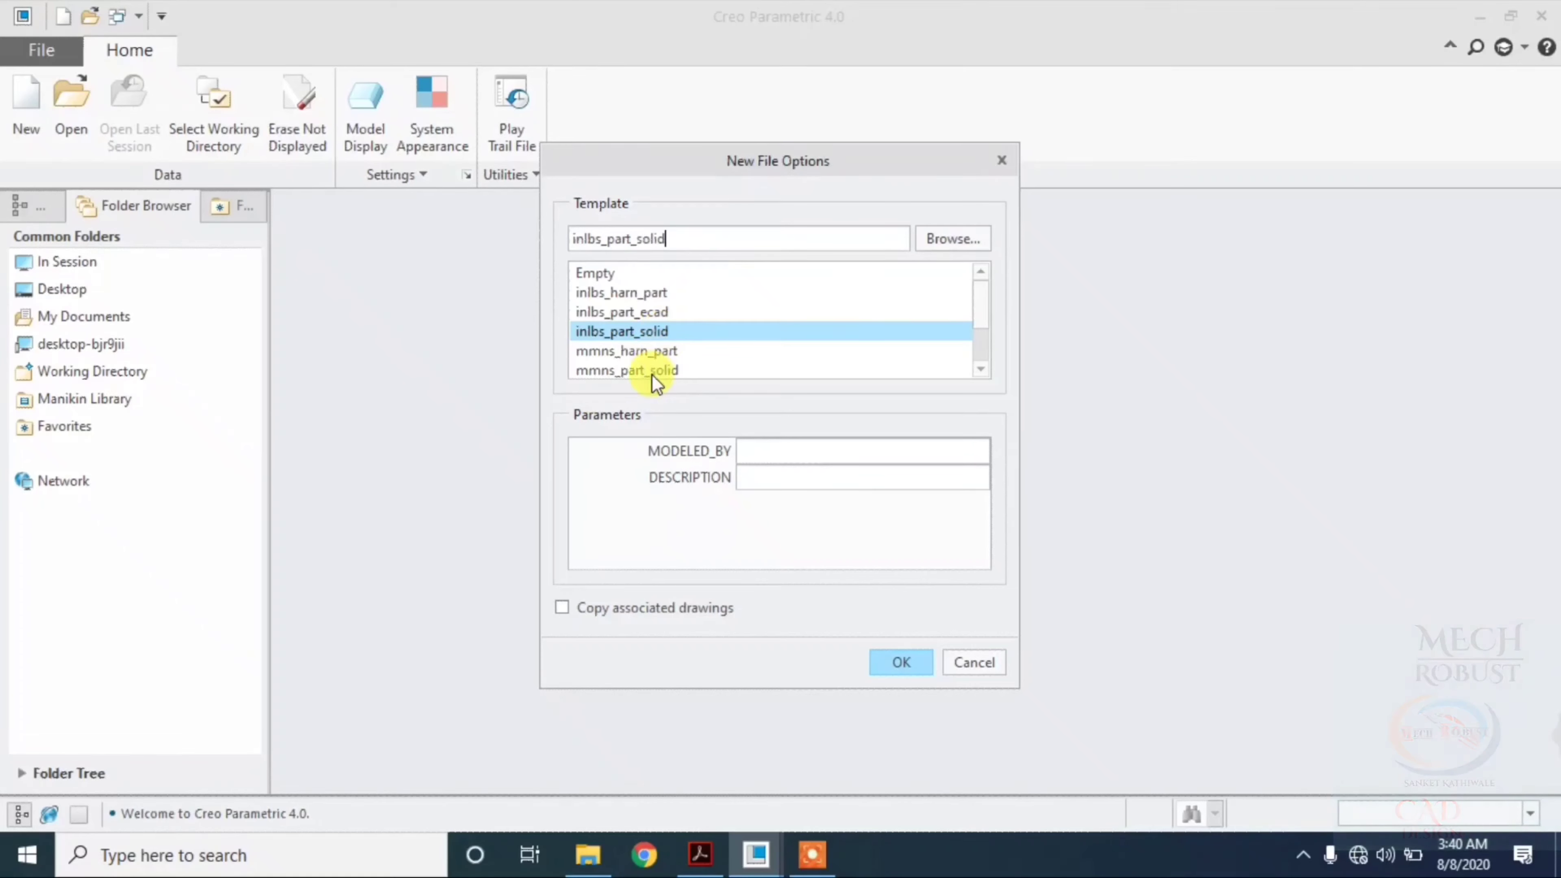
pyautogui.click(654, 372)
pyautogui.click(891, 667)
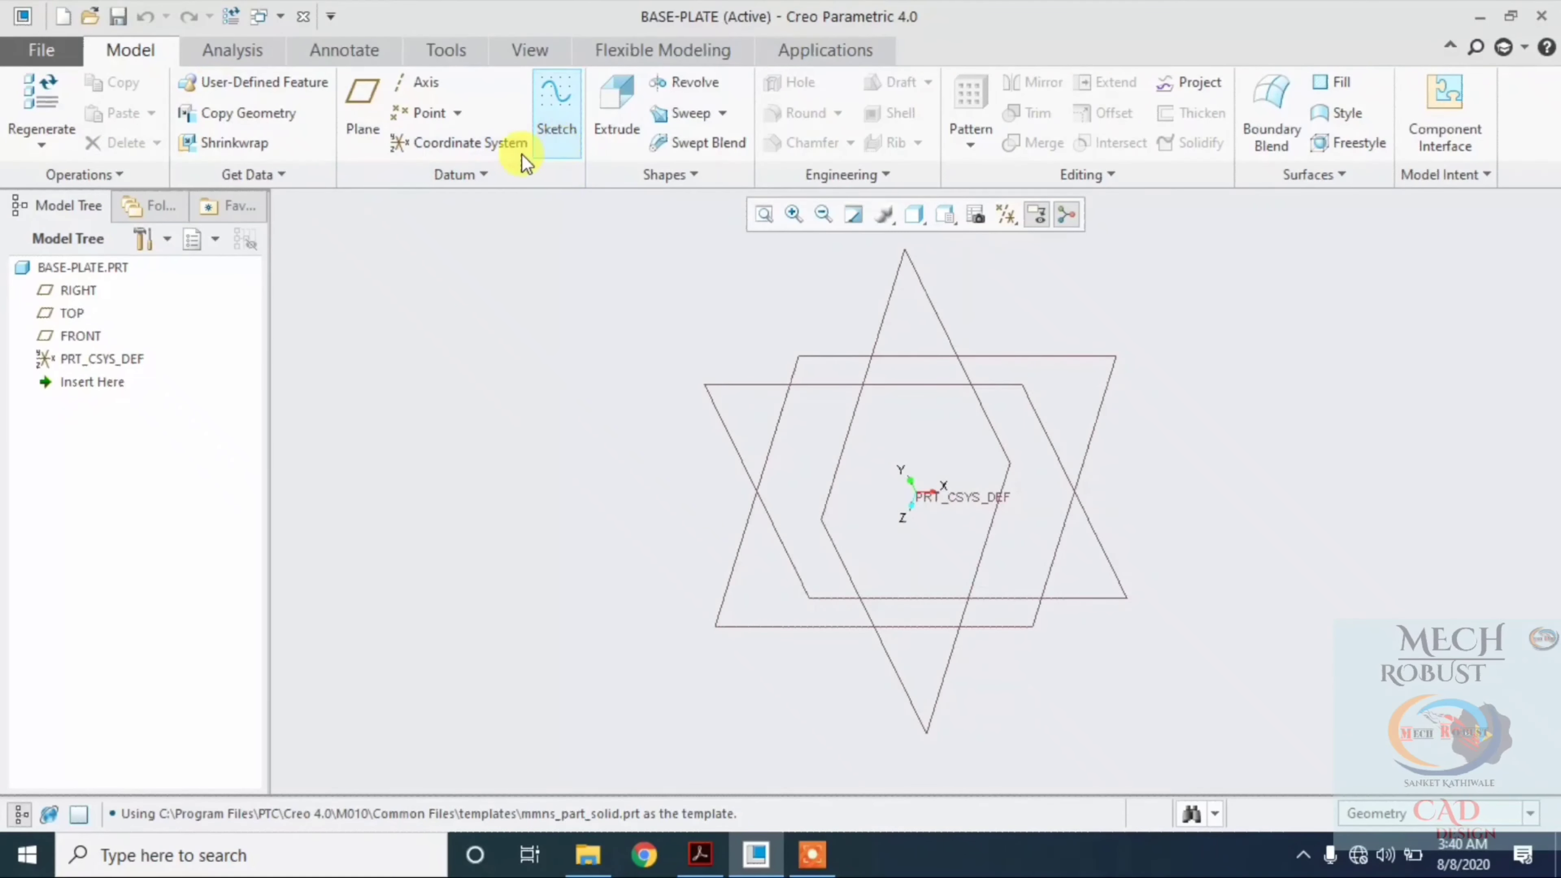
# Start a sketch on the FRONT plane, viewed straight on
pyautogui.click(92, 340)
pyautogui.click(547, 116)
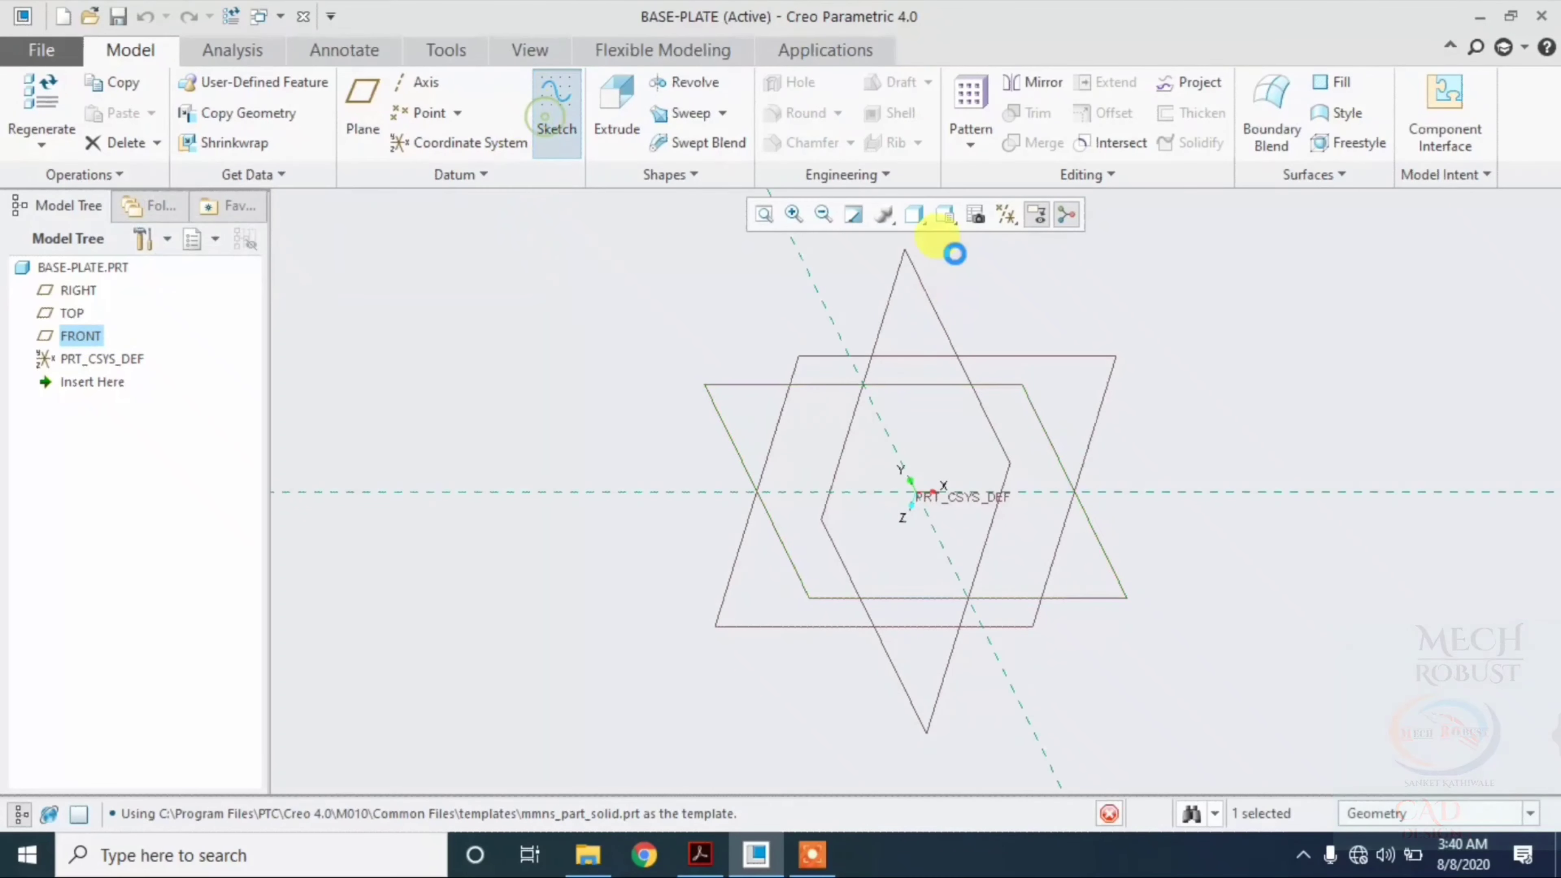
pyautogui.click(972, 216)
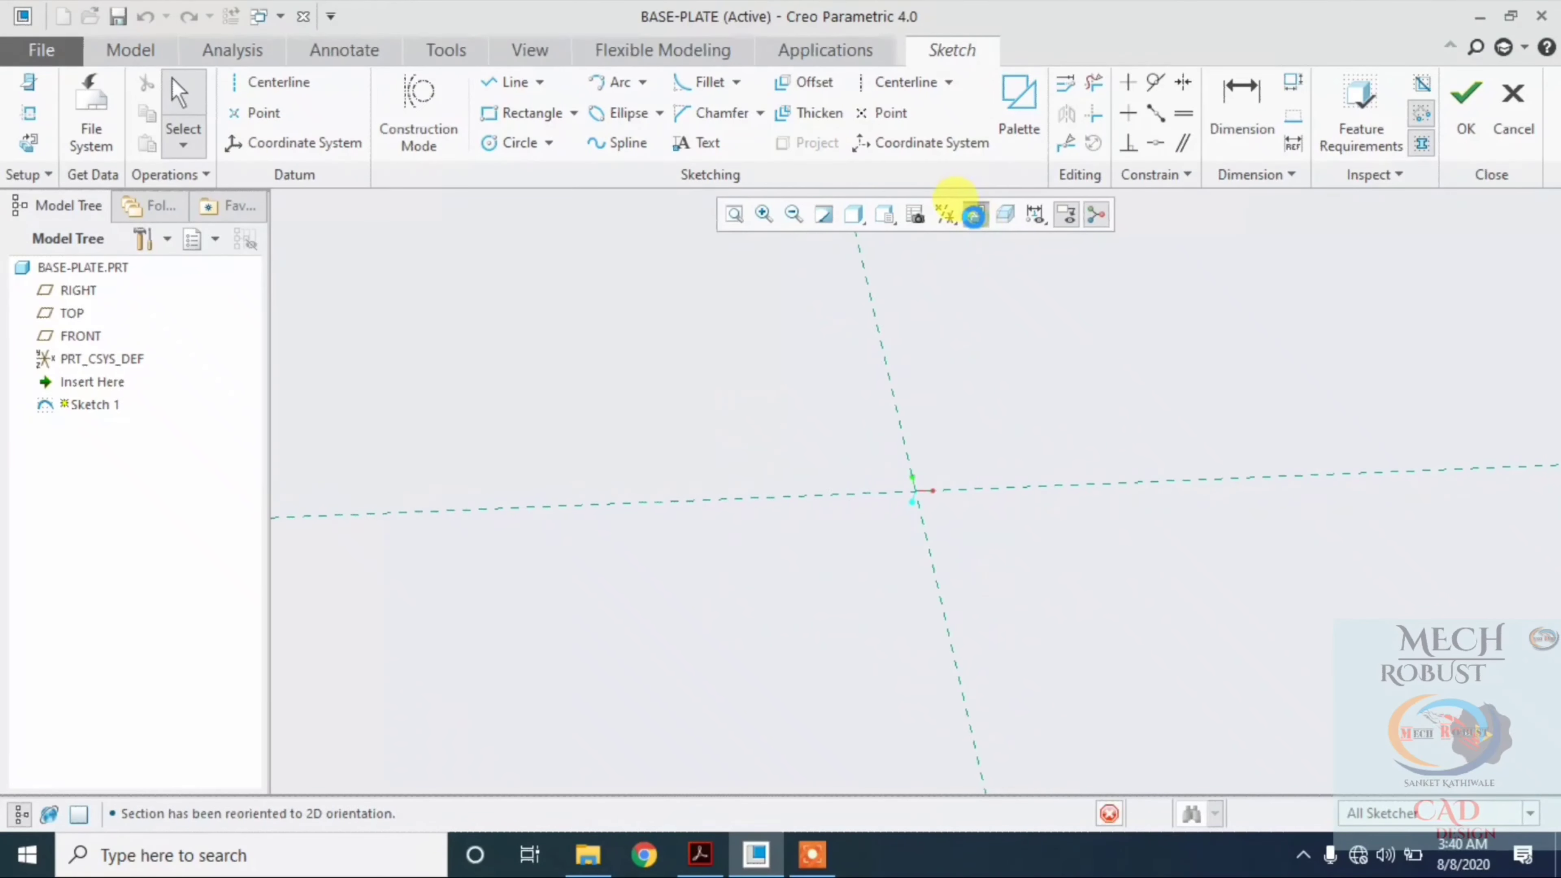
pyautogui.click(700, 855)
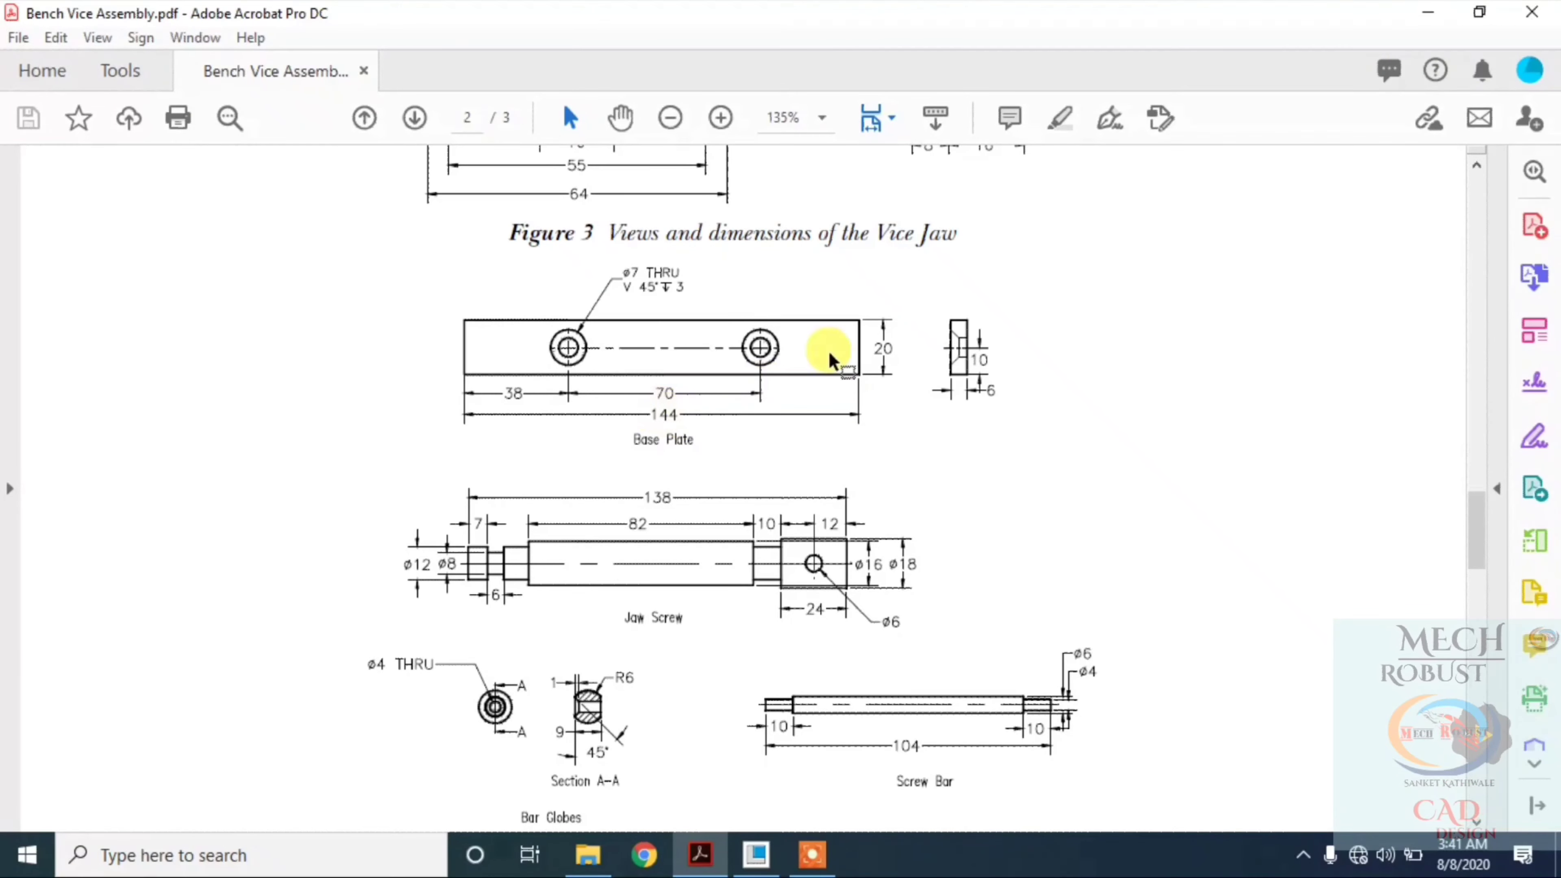
pyautogui.click(1429, 12)
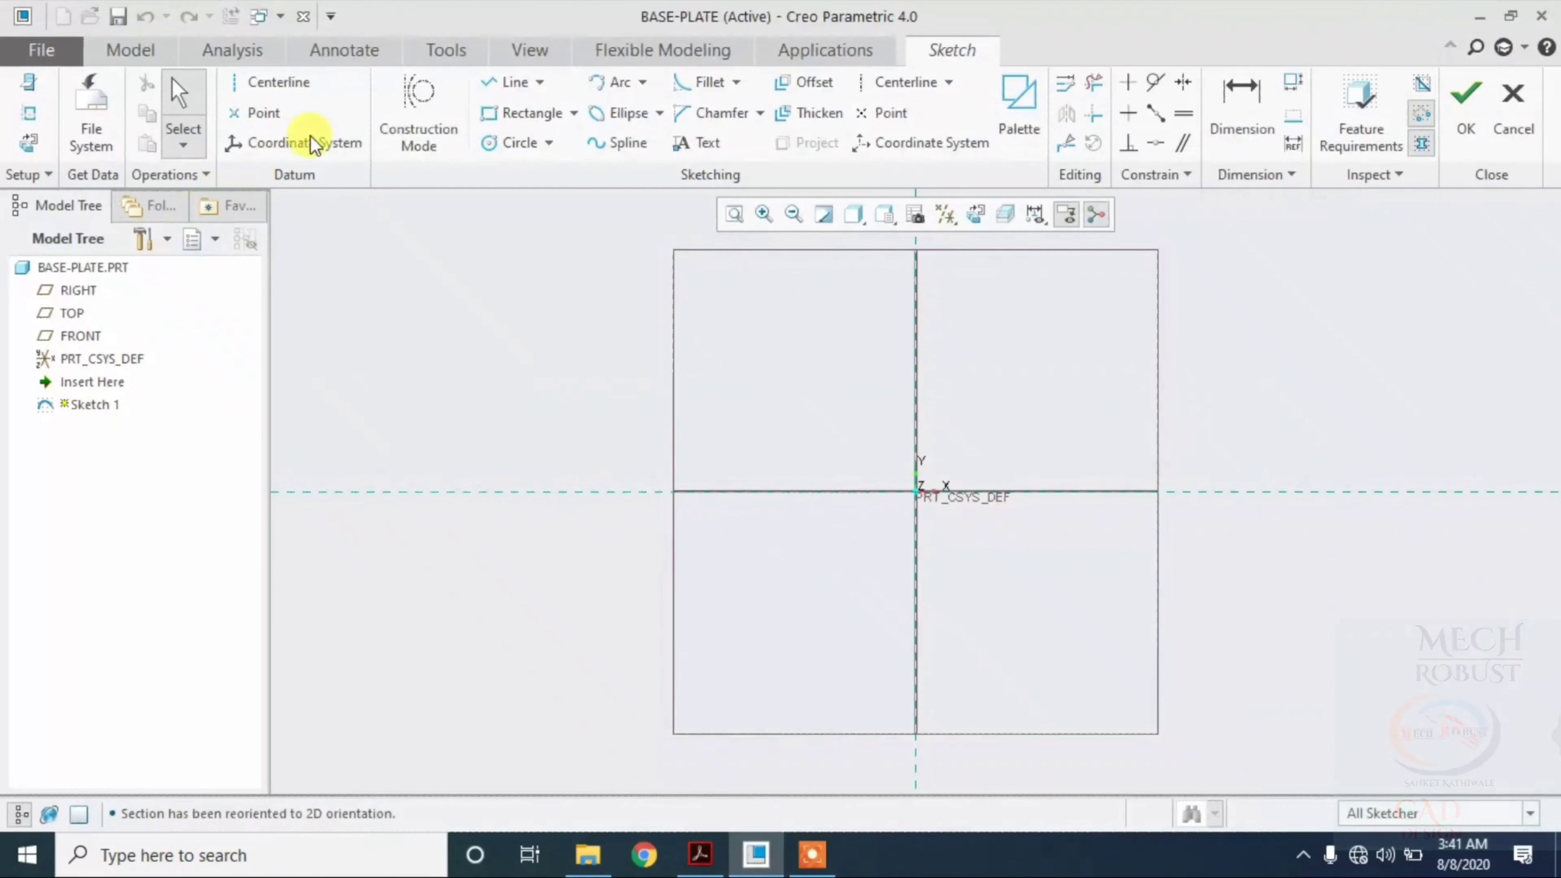
# Draw a centre-point rectangle anchored at the origin
pyautogui.click(522, 113)
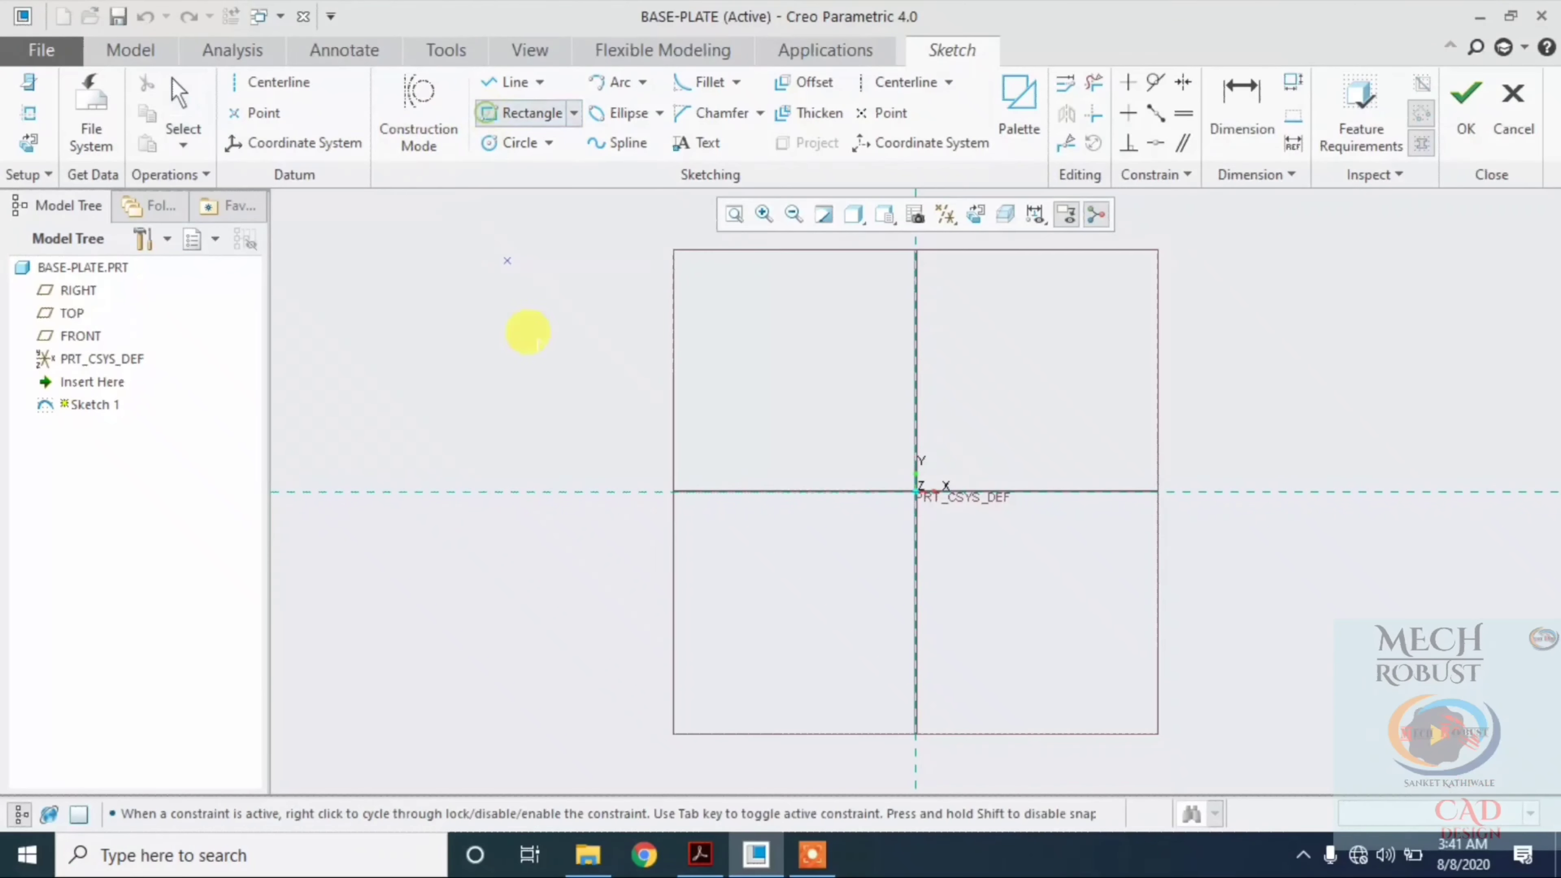
pyautogui.click(574, 113)
pyautogui.click(541, 190)
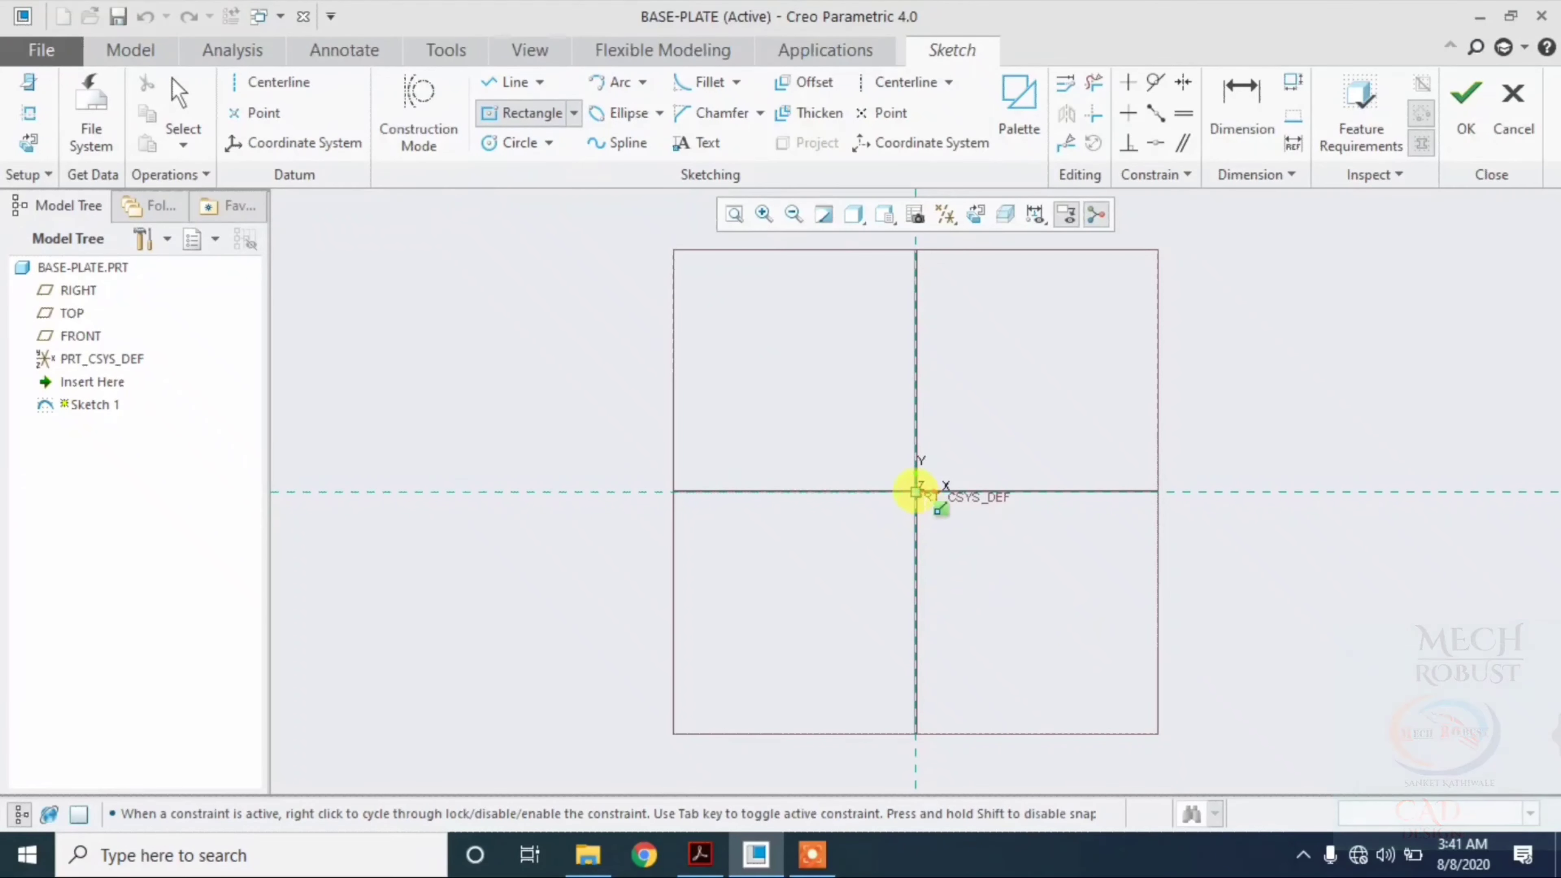
pyautogui.click(916, 492)
pyautogui.click(1135, 544)
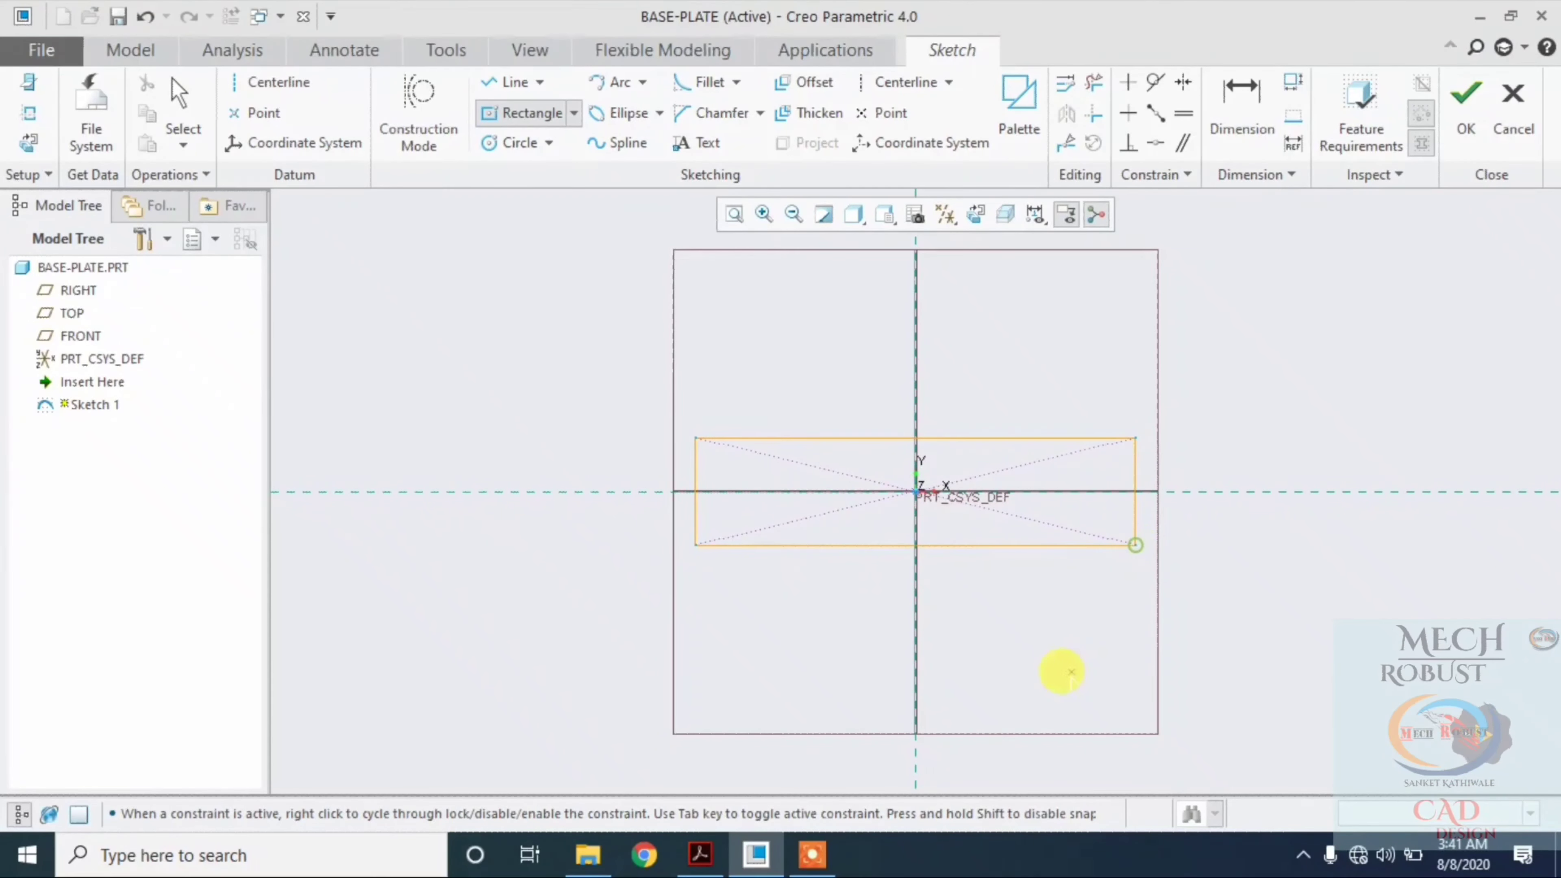
pyautogui.middleClick(1057, 670)
# Dimension the rectangle to 144 wide by 20 high and finish Sketch 1
pyautogui.doubleClick(878, 516)
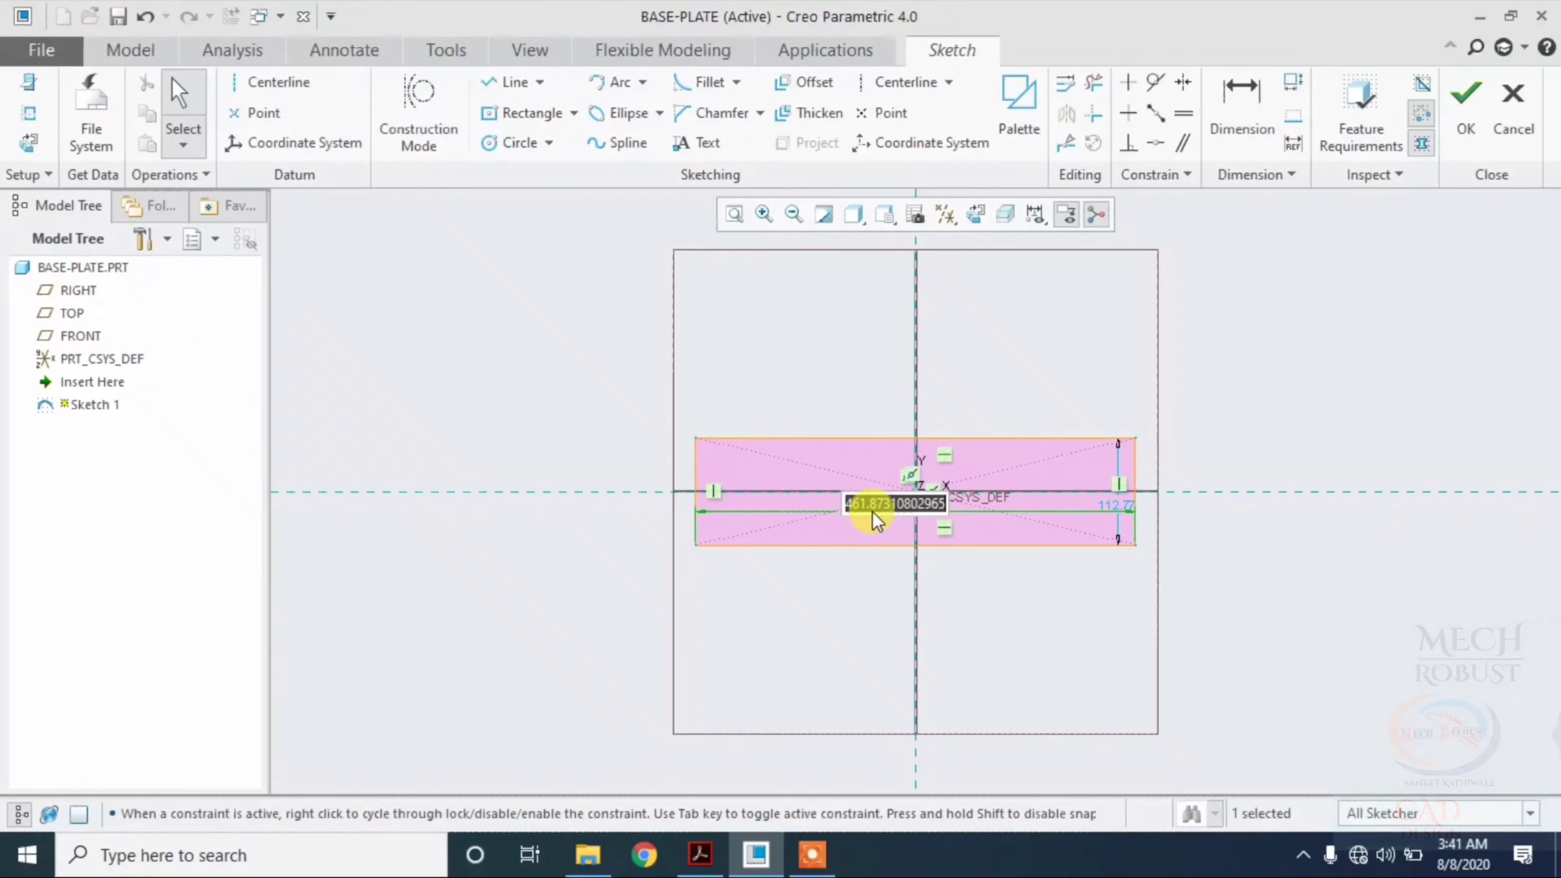
pyautogui.write('144')
pyautogui.press('Return')
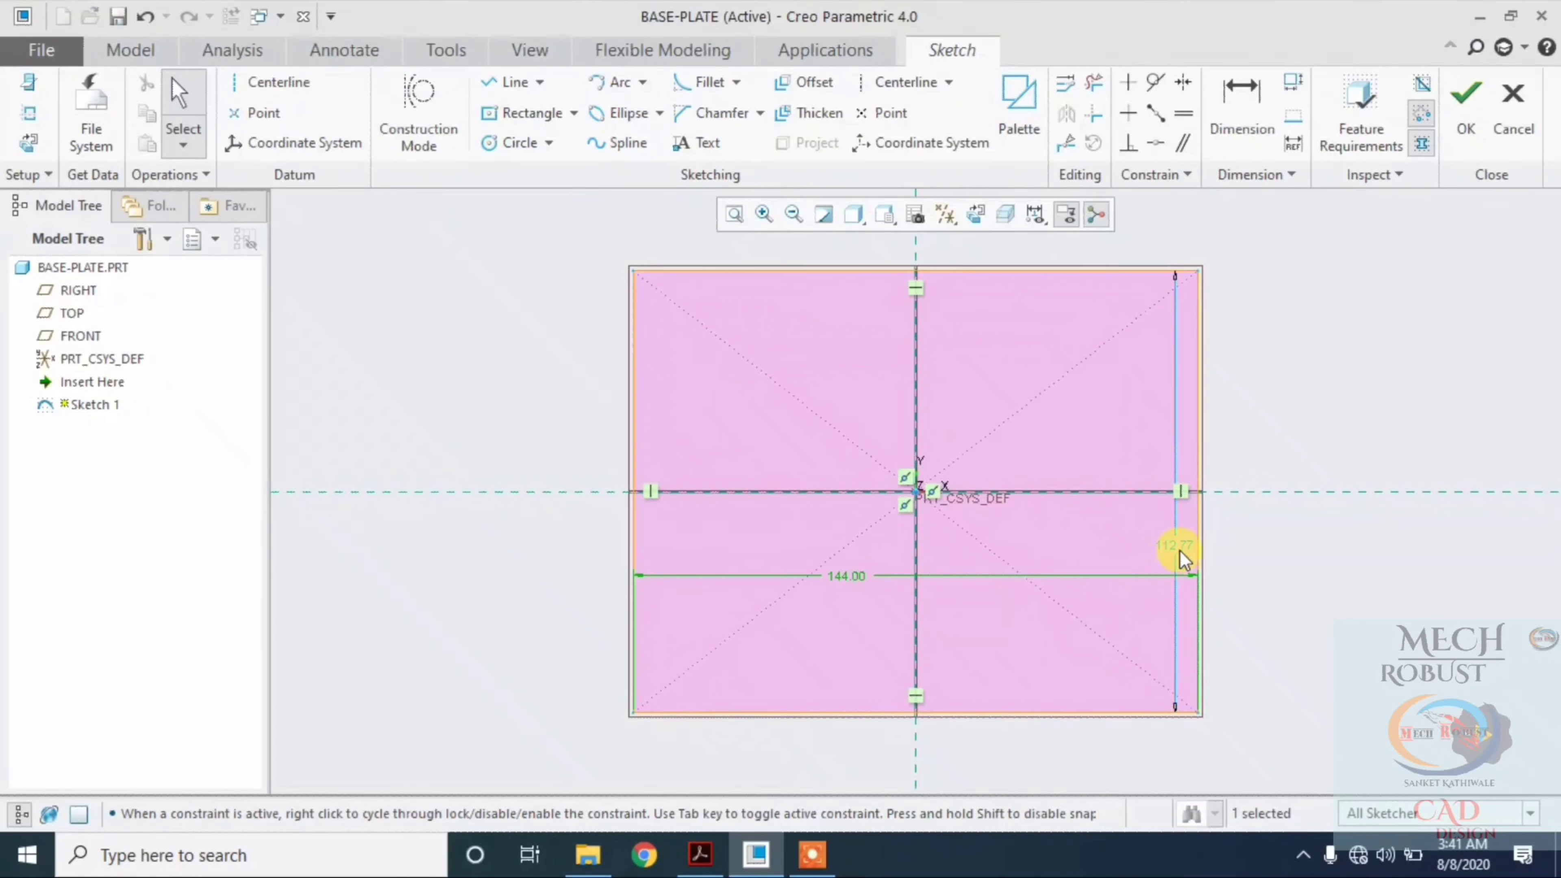
pyautogui.doubleClick(1180, 546)
pyautogui.write('0')
pyautogui.press('Return')
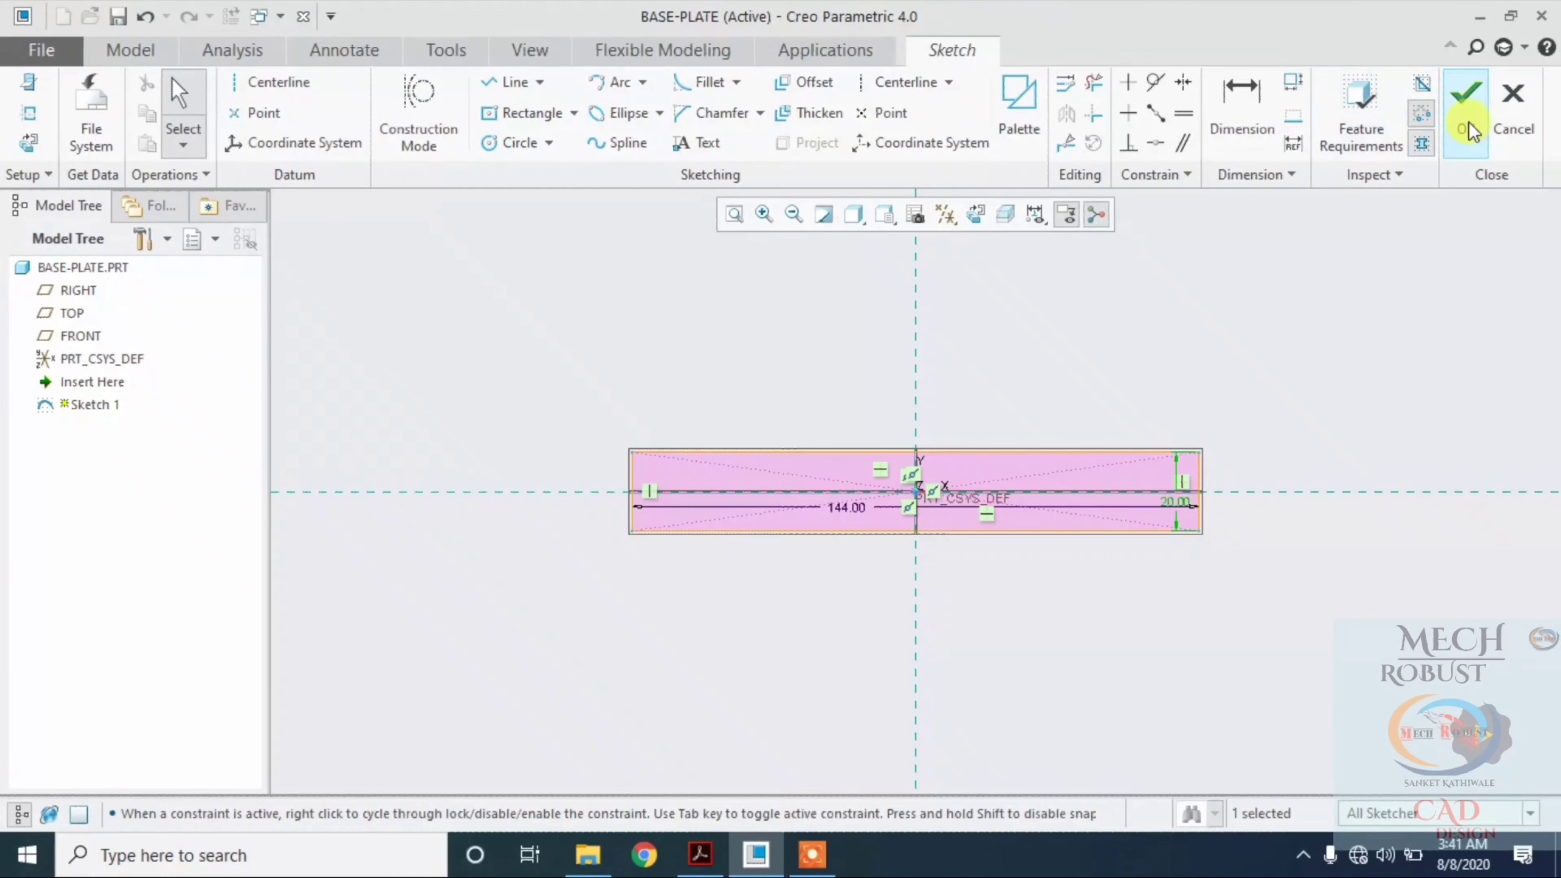
pyautogui.click(1465, 102)
# Extrude the rectangle sketch 6 mm deep into a solid plate
pyautogui.click(609, 99)
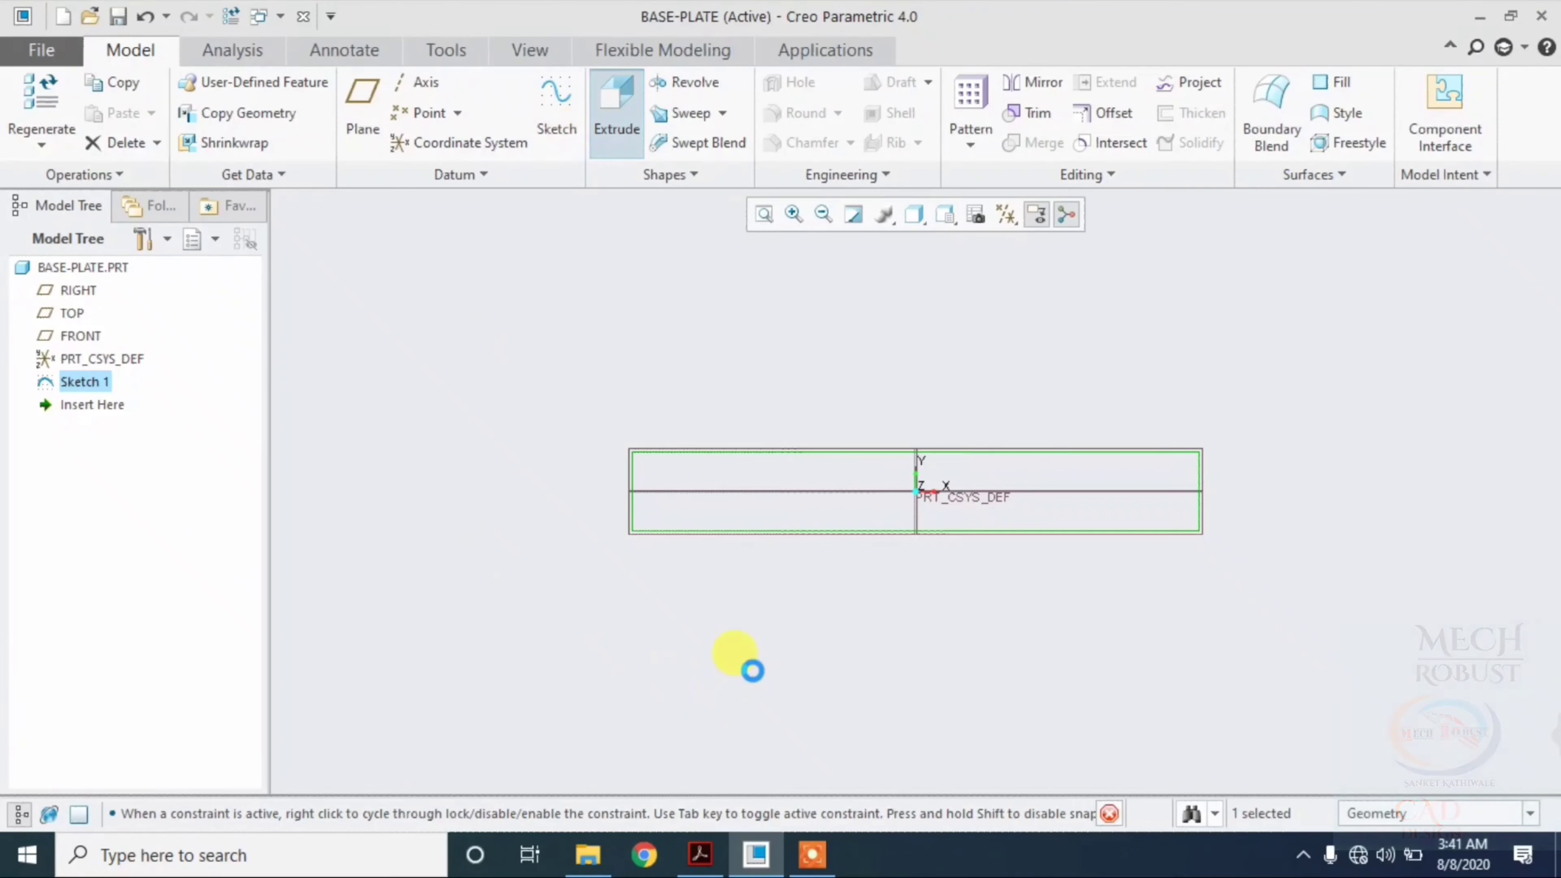
pyautogui.click(709, 864)
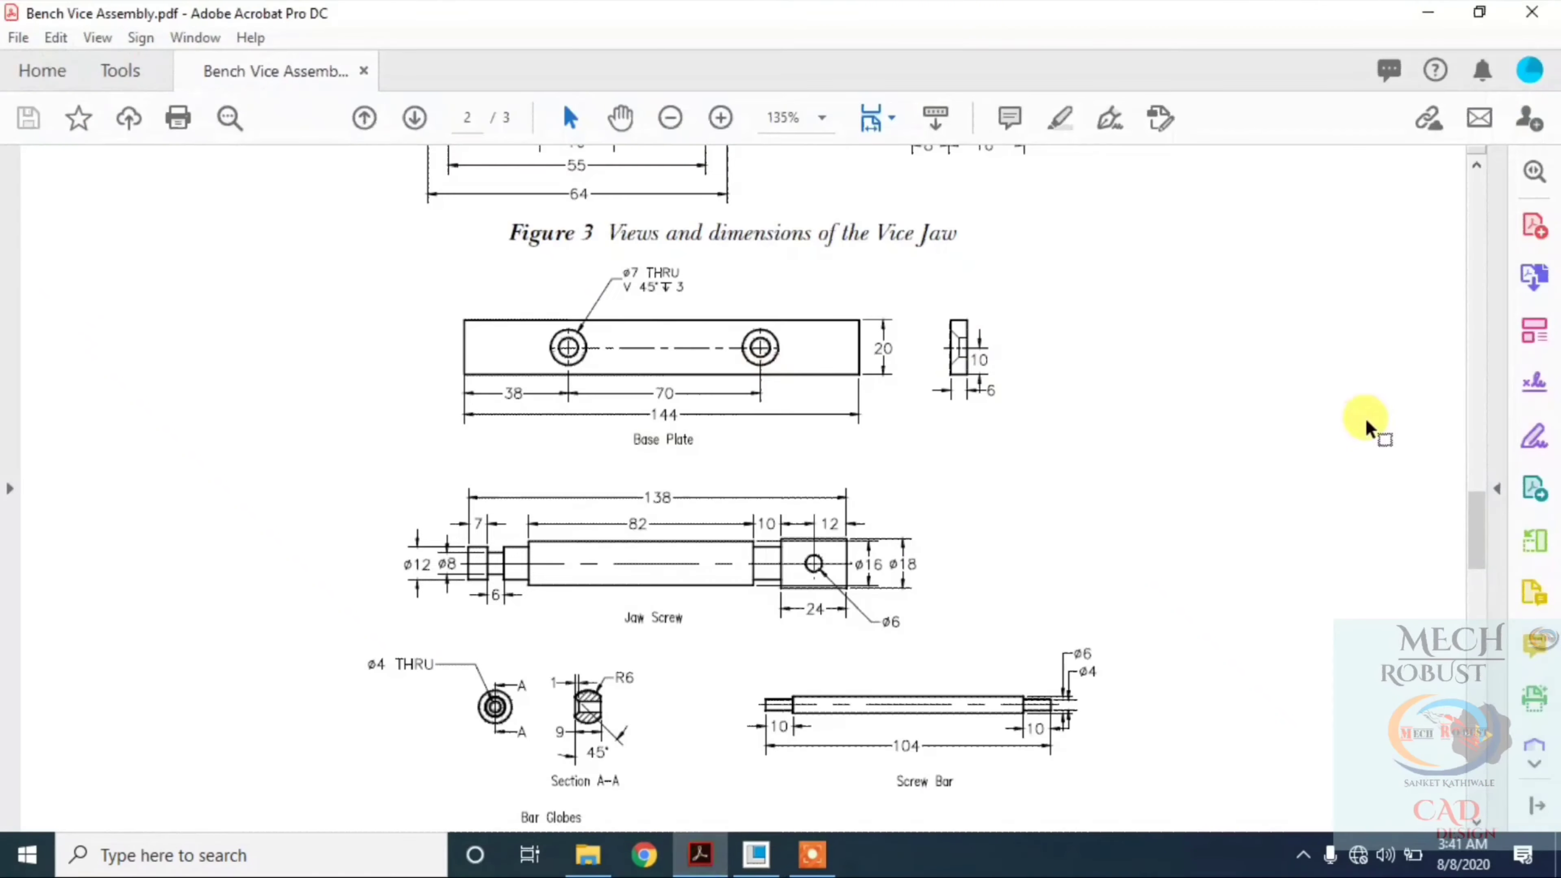
pyautogui.click(1426, 12)
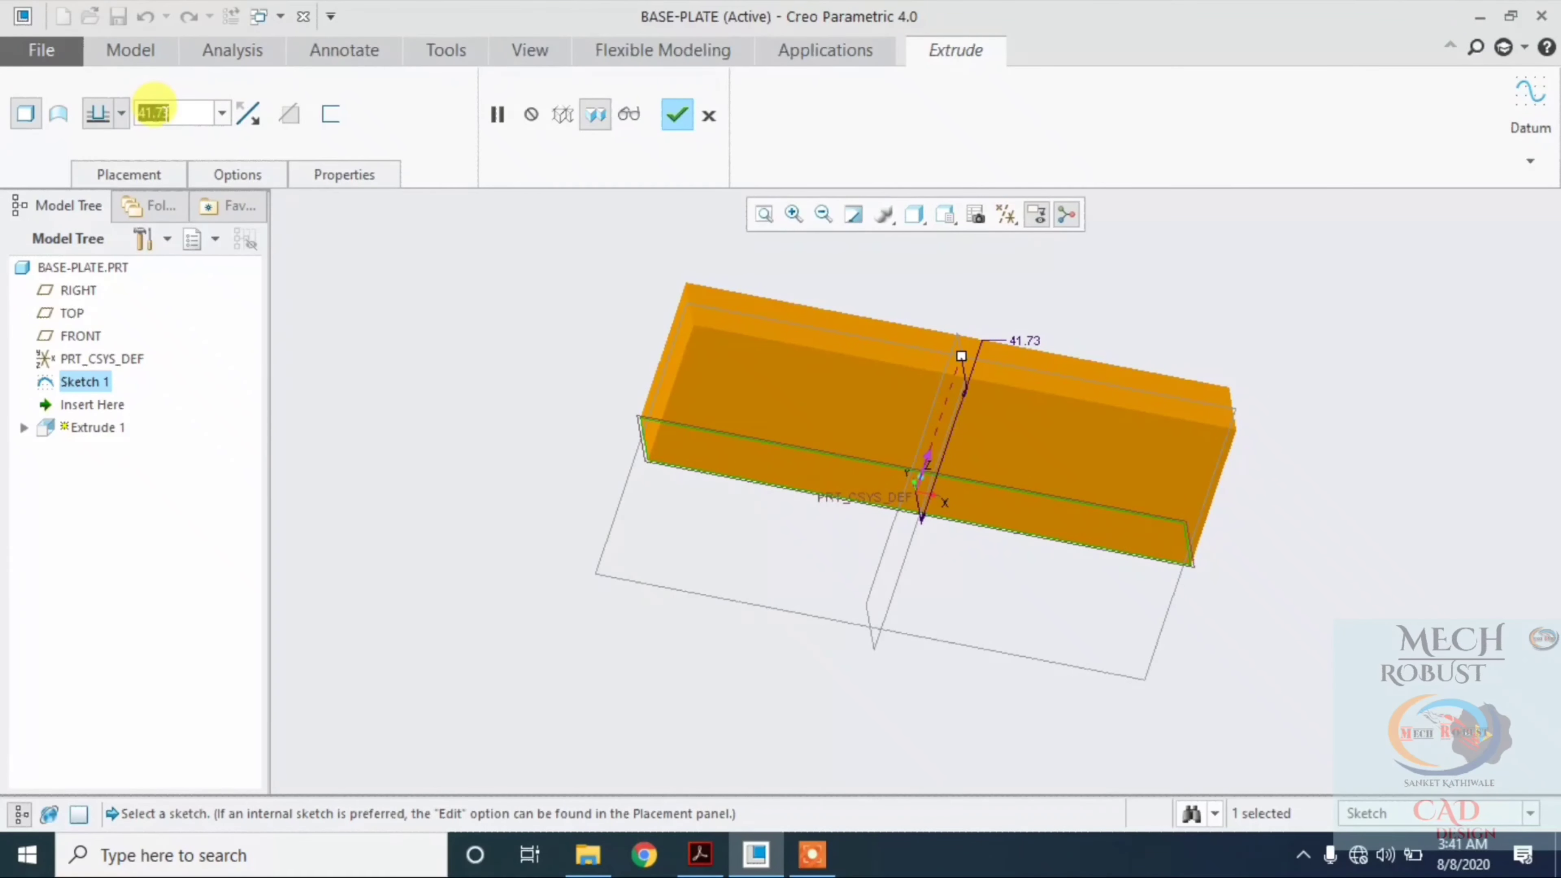
pyautogui.write('6')
pyautogui.press('Return')
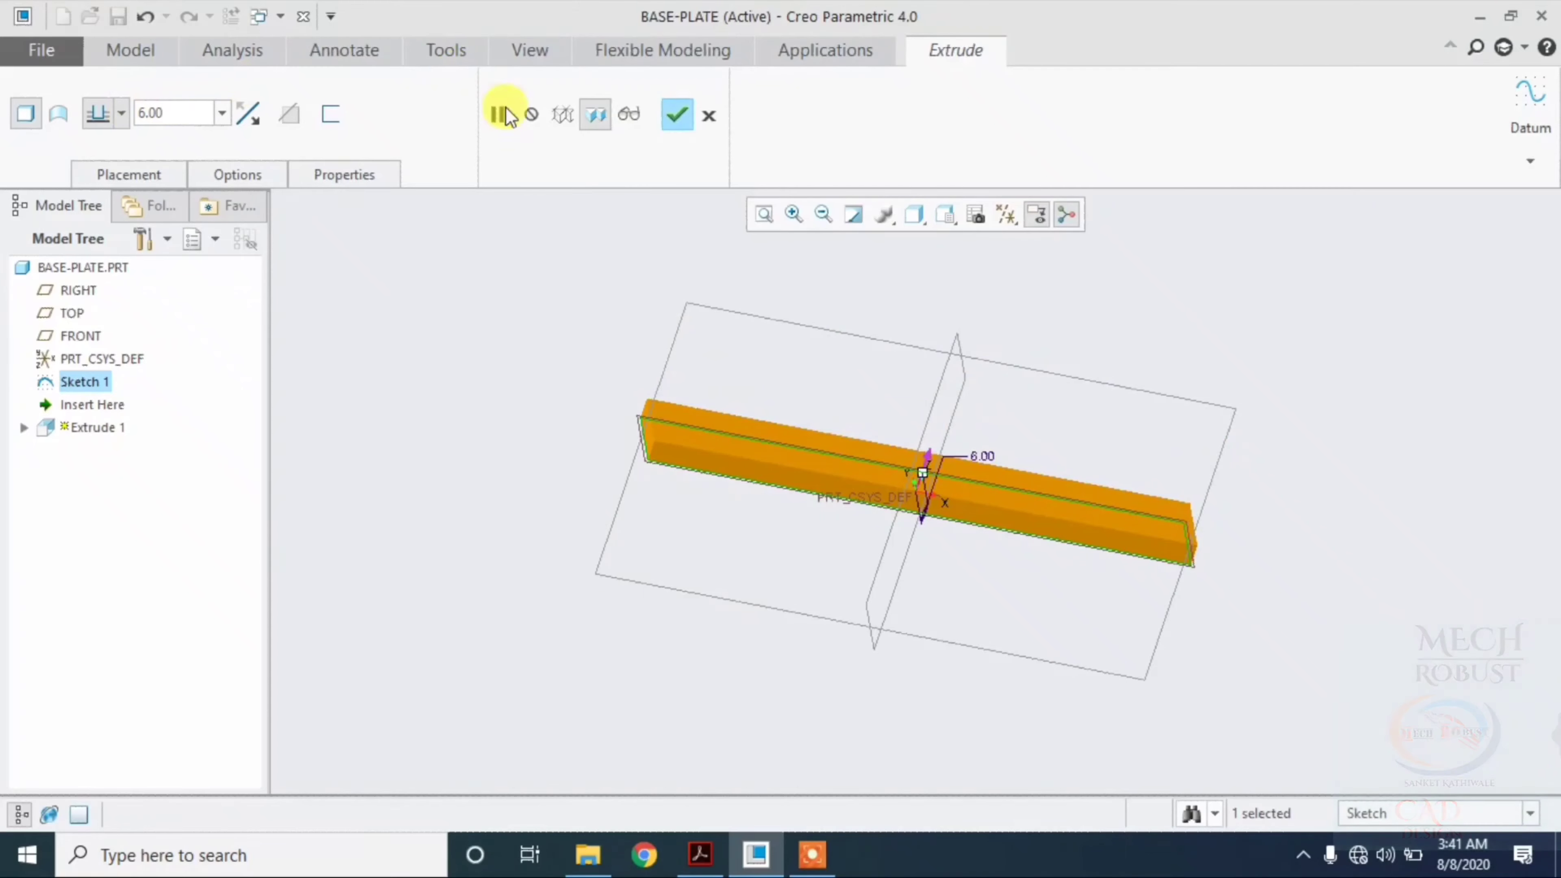
pyautogui.click(672, 119)
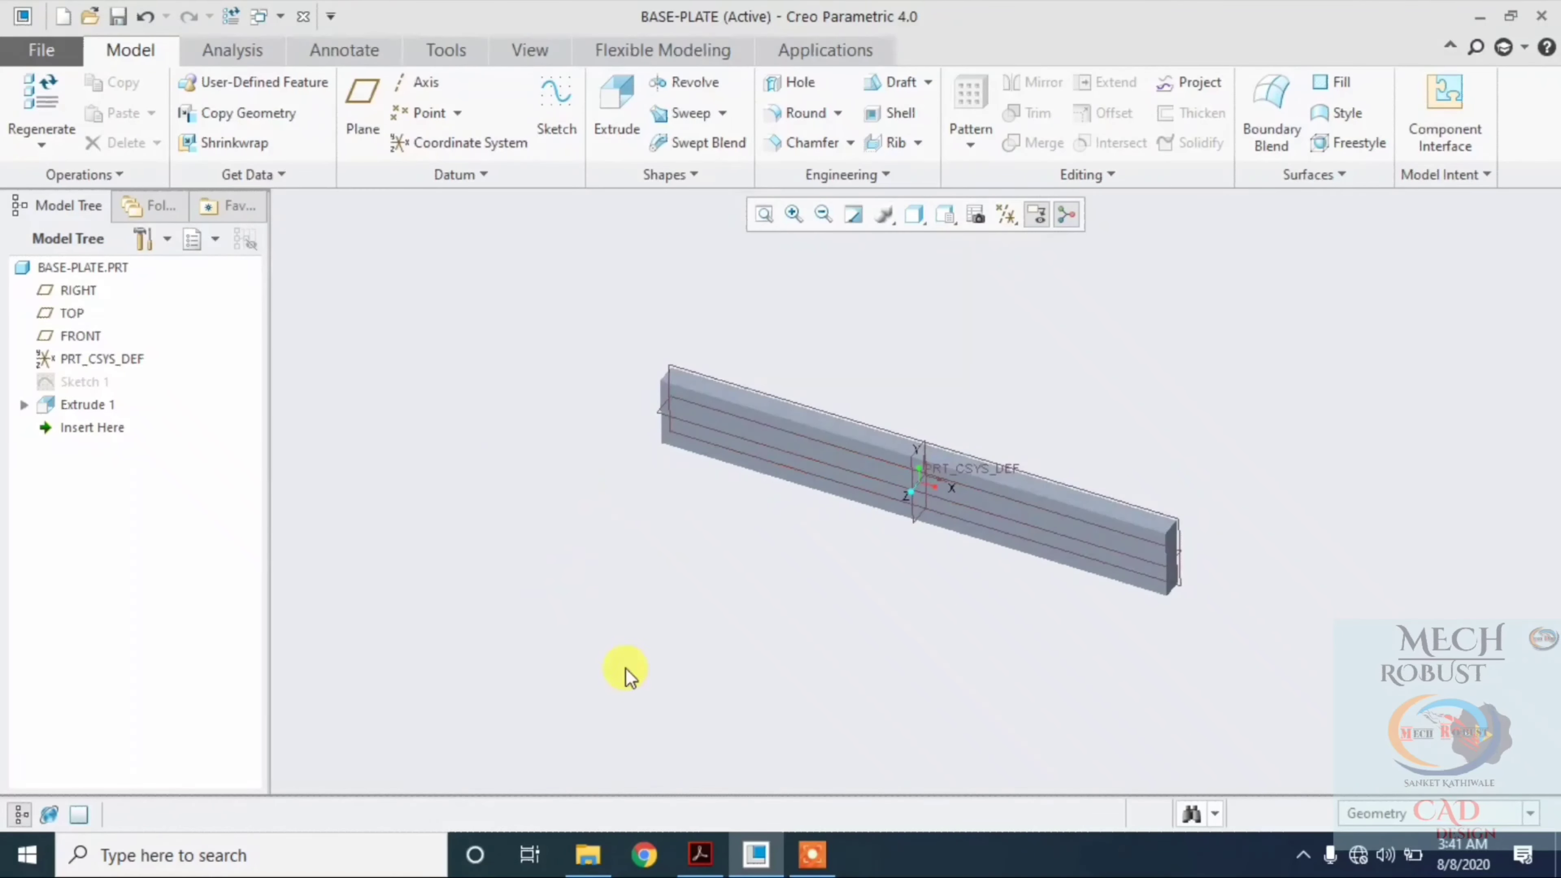
# Display the plate shaded with edges and orbit to inspect it
pyautogui.click(919, 215)
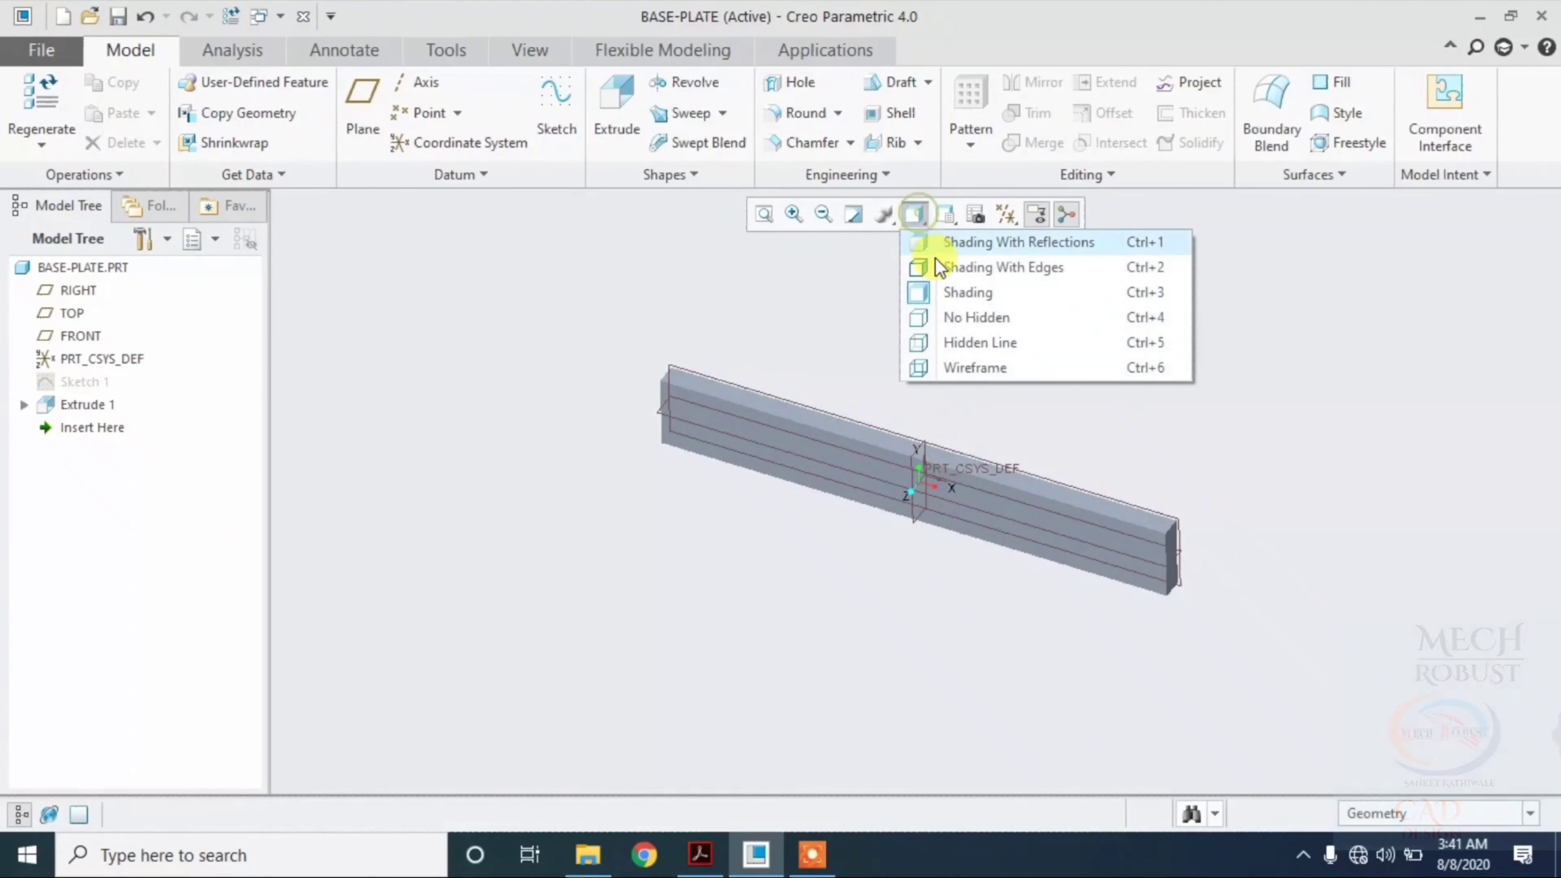
pyautogui.click(1010, 265)
pyautogui.moveTo(752, 592)
pyautogui.mouseDown(button='middle')
pyautogui.moveTo(868, 453)
pyautogui.moveTo(755, 651)
pyautogui.mouseUp(button='middle')
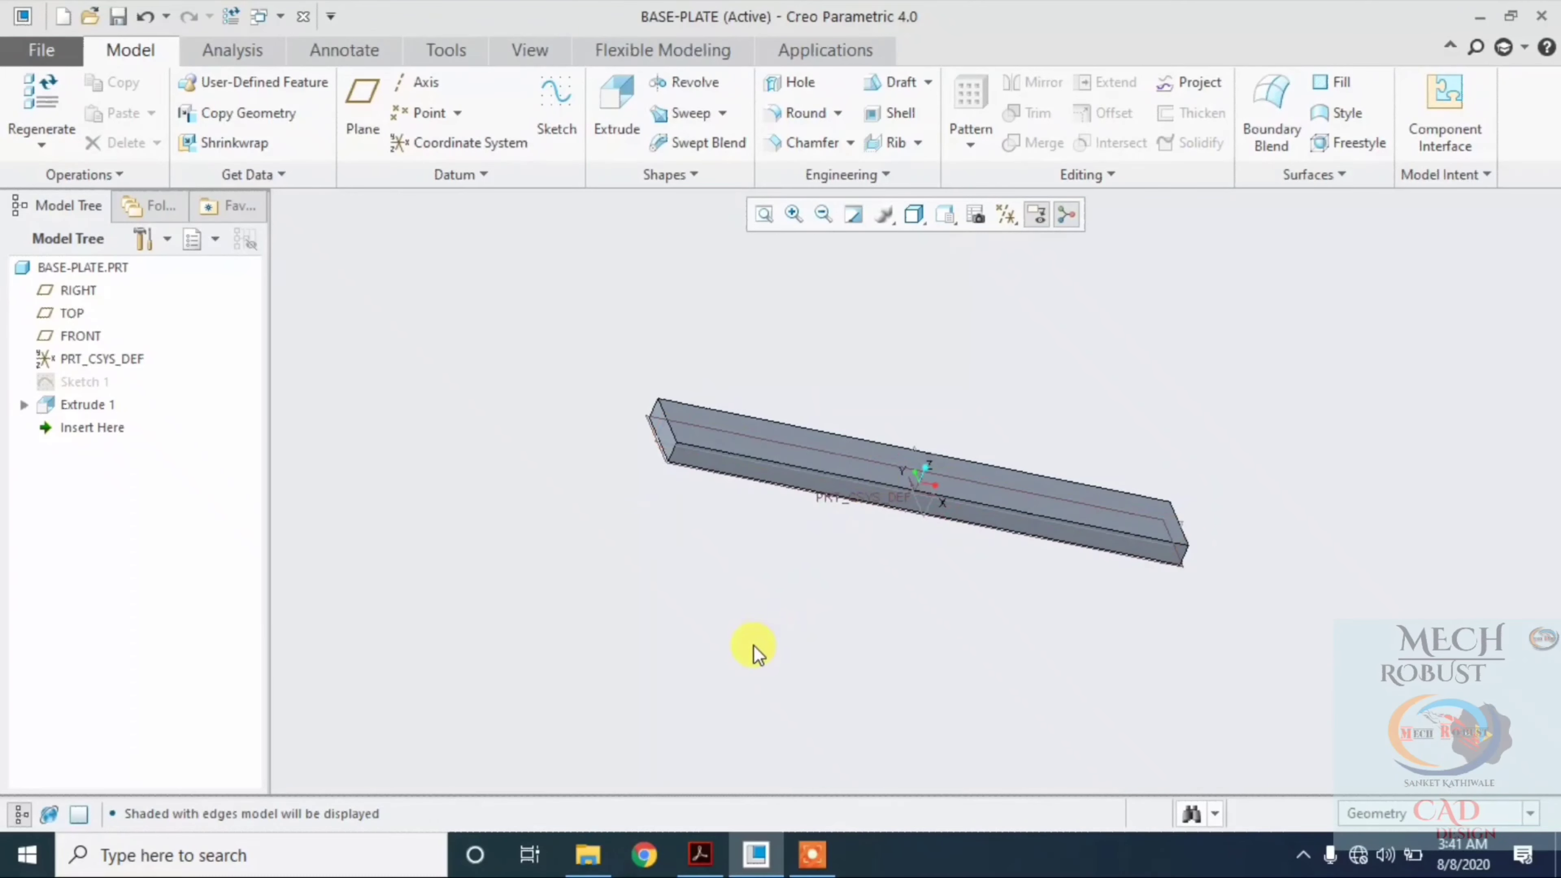
pyautogui.click(700, 858)
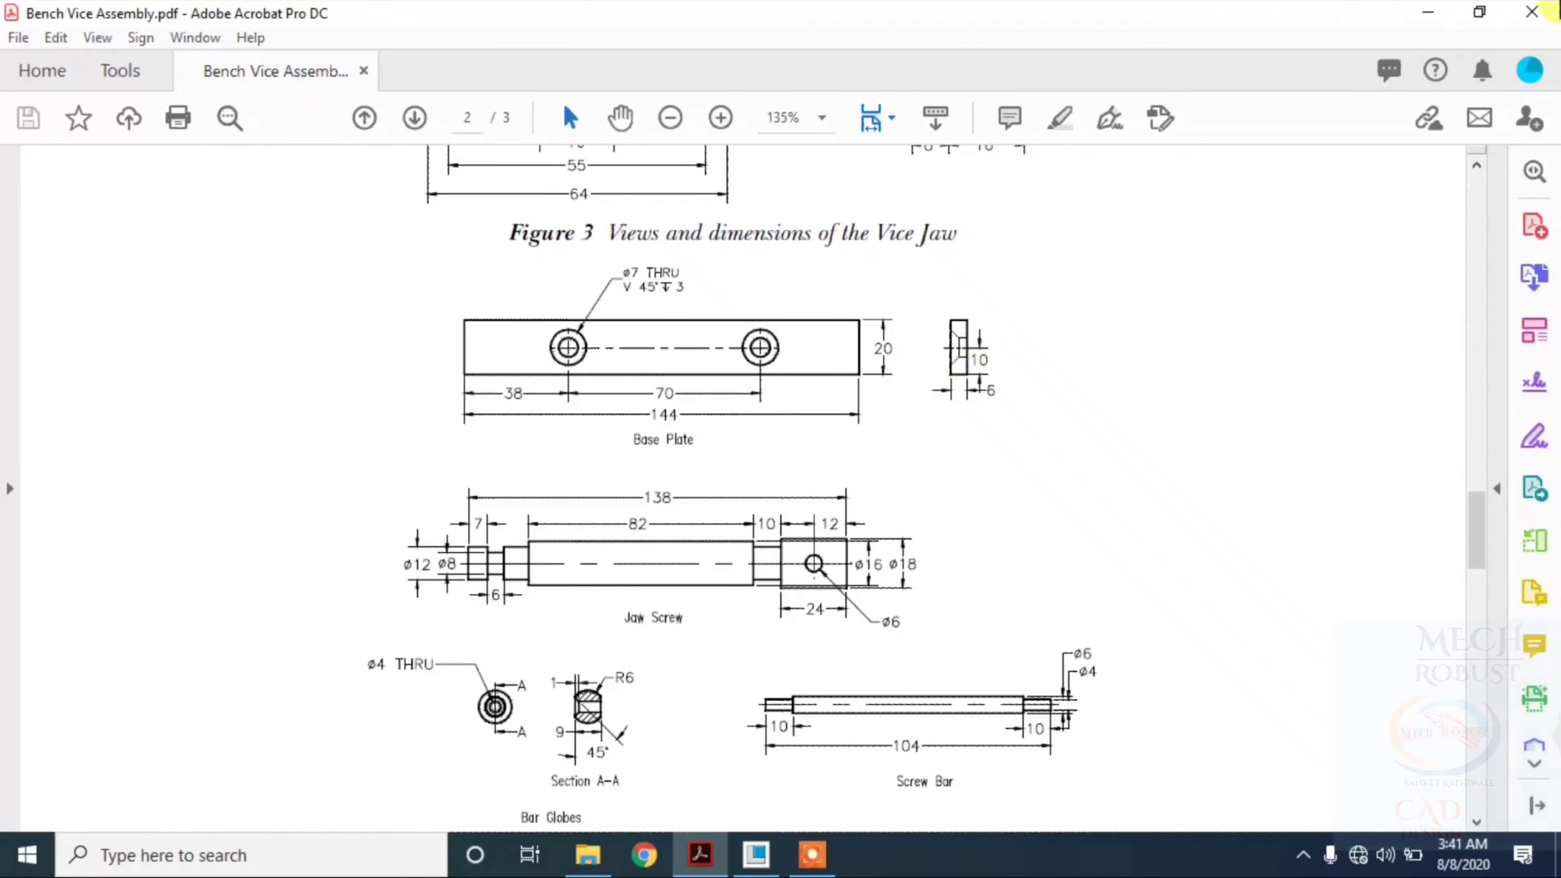
# Start a new sketch on the plate's top face
pyautogui.click(1427, 13)
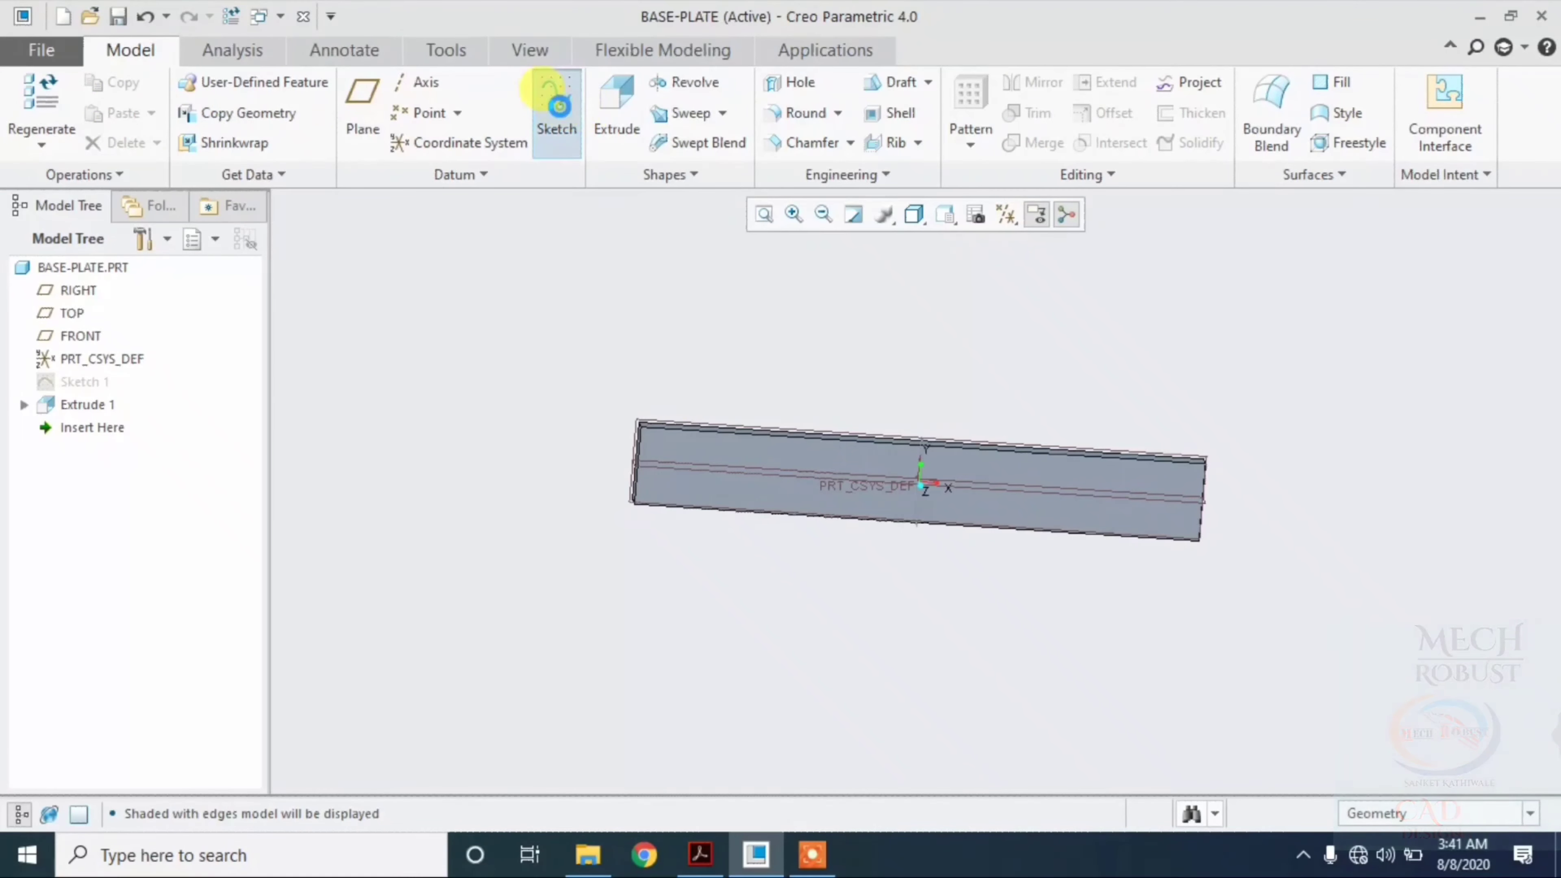
pyautogui.click(555, 105)
pyautogui.click(743, 452)
pyautogui.click(1434, 530)
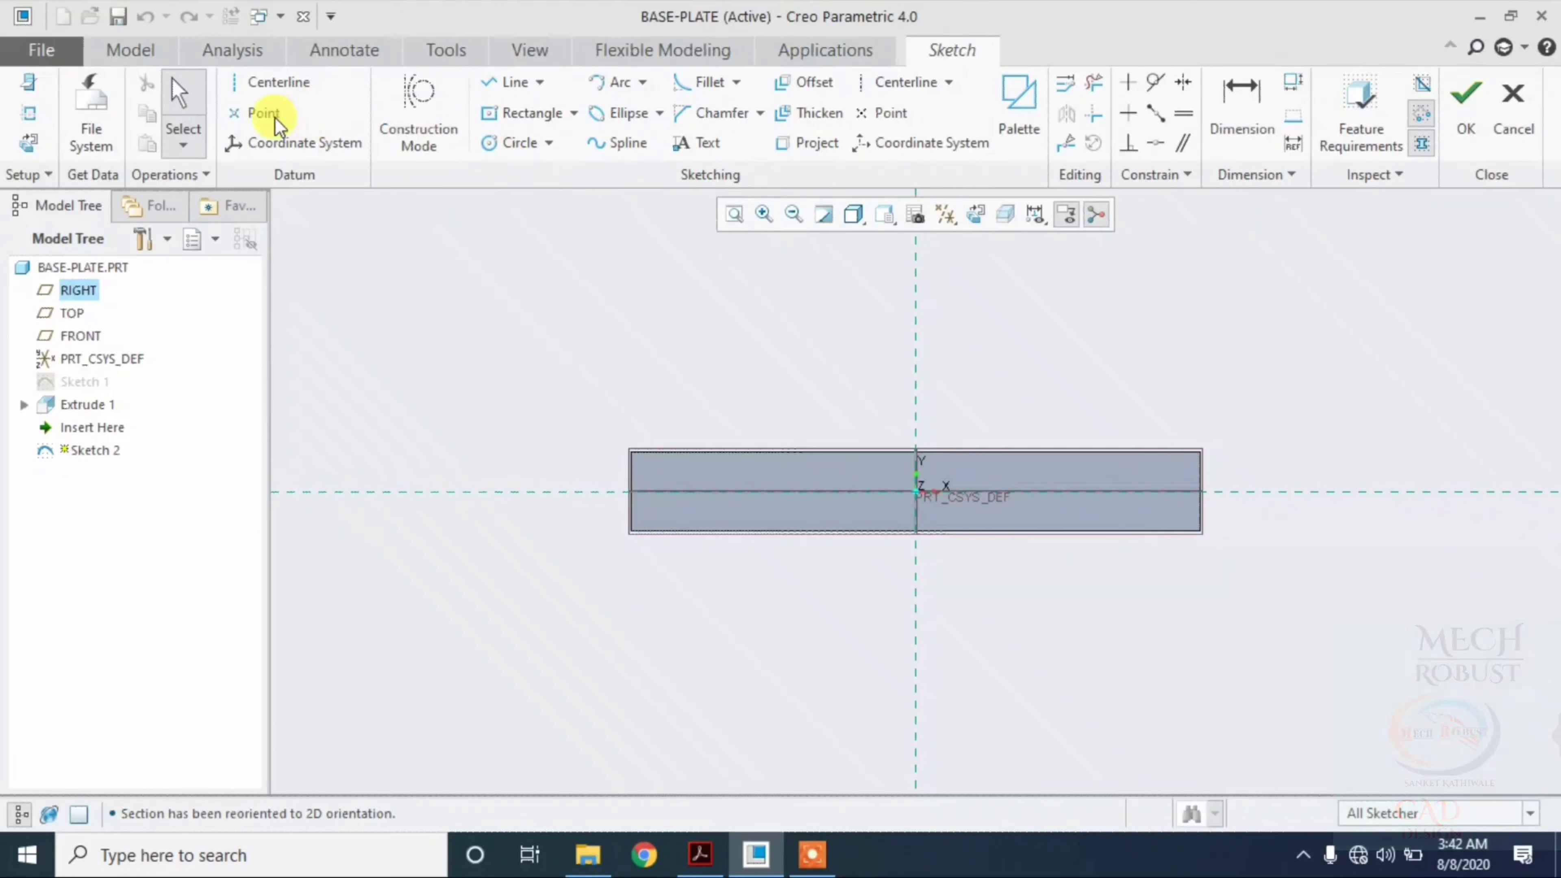
# Place a point 30 mm from the plate's left end and finish Sketch 2
pyautogui.click(265, 114)
pyautogui.middleClick(744, 648)
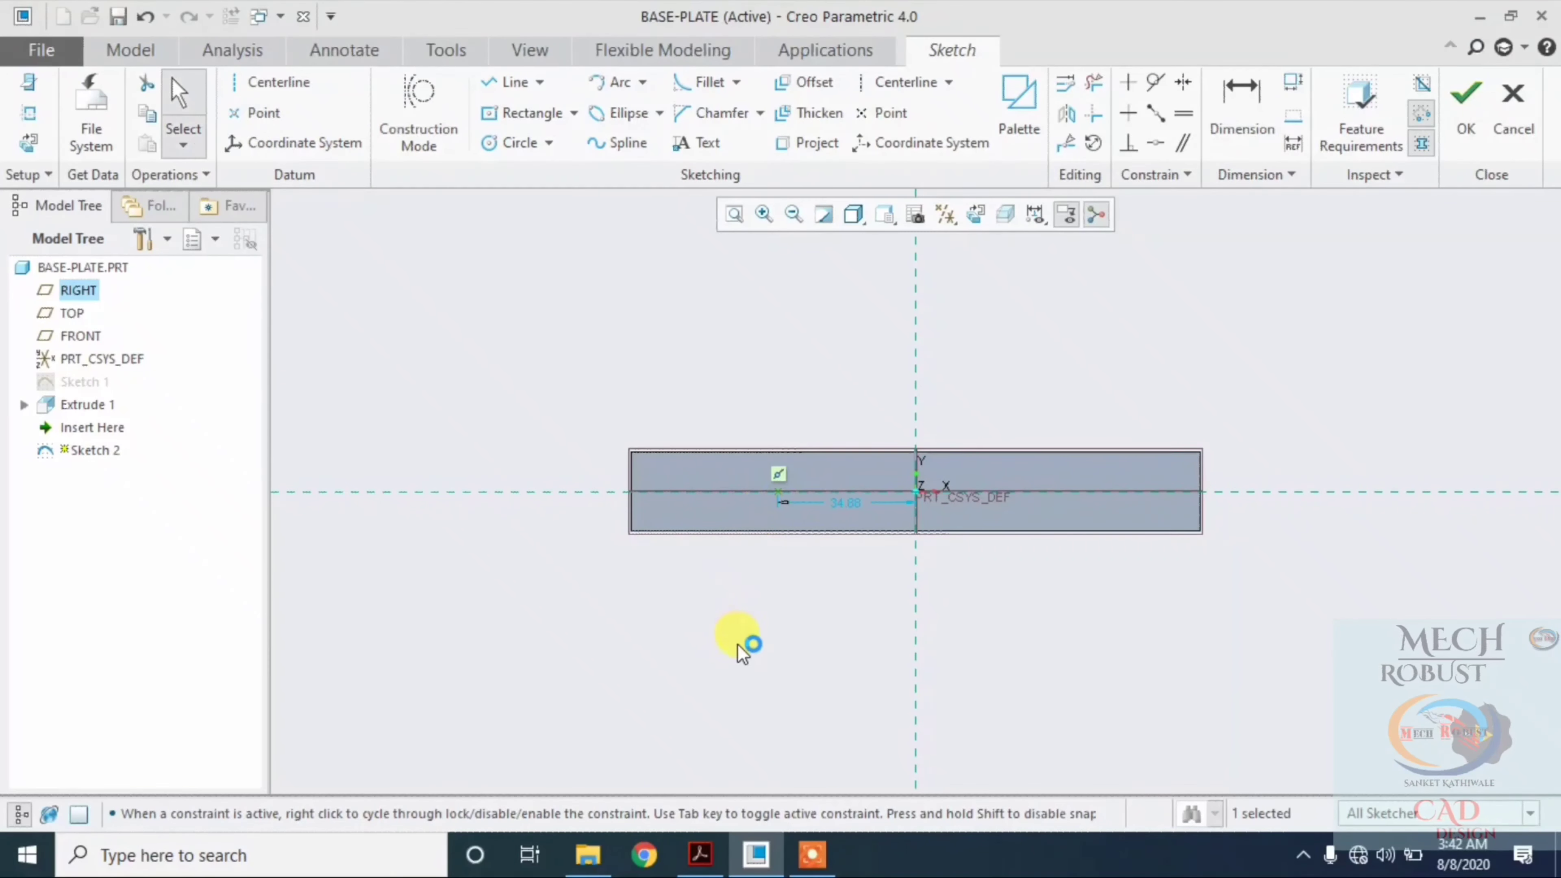
pyautogui.click(700, 853)
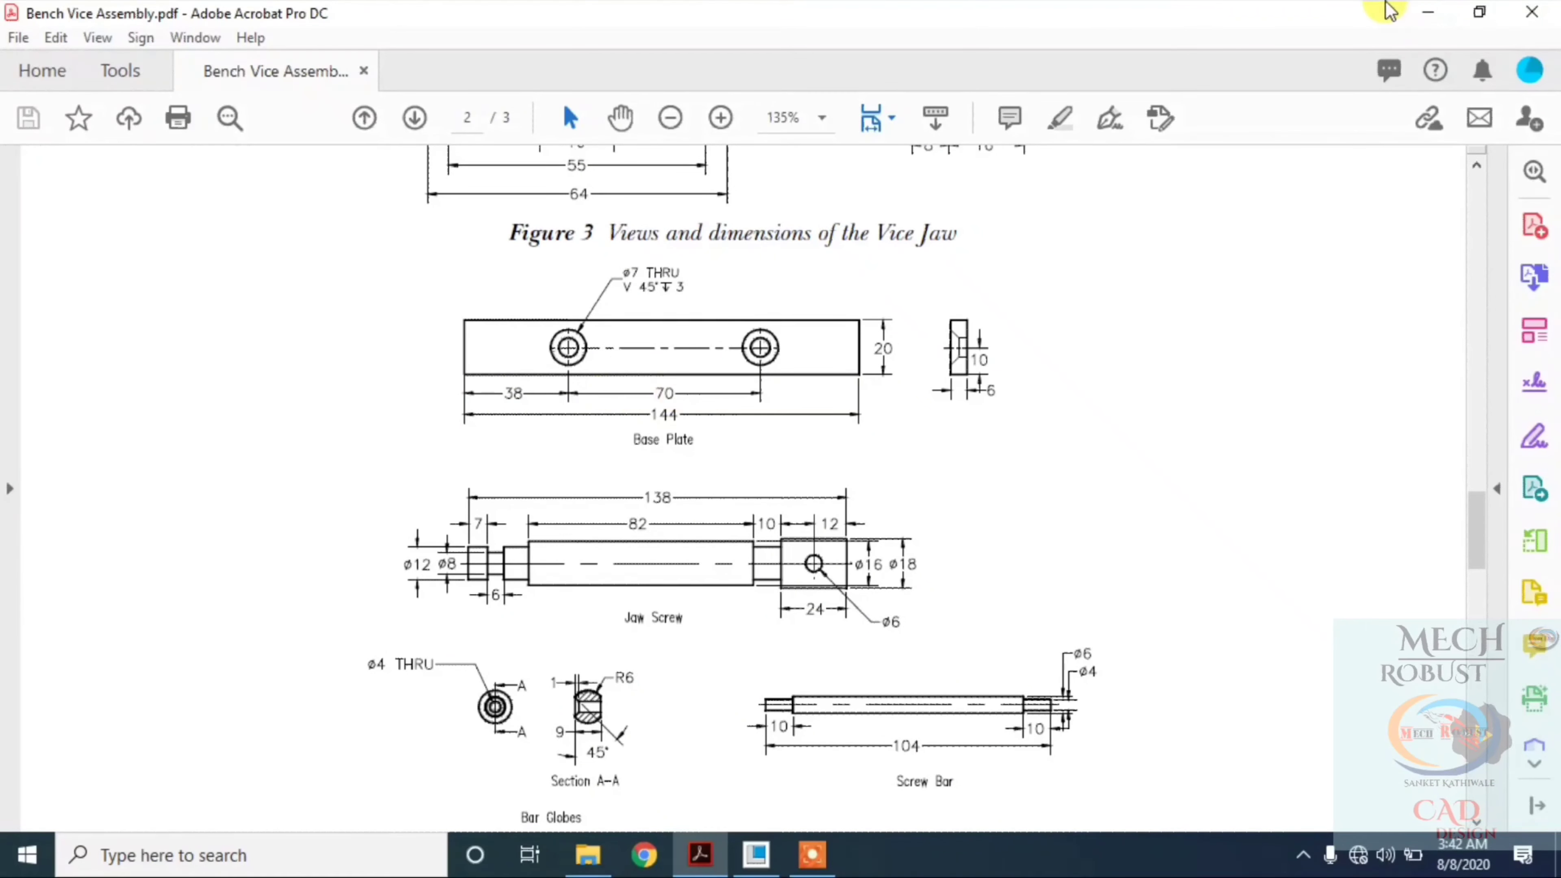
pyautogui.click(1426, 12)
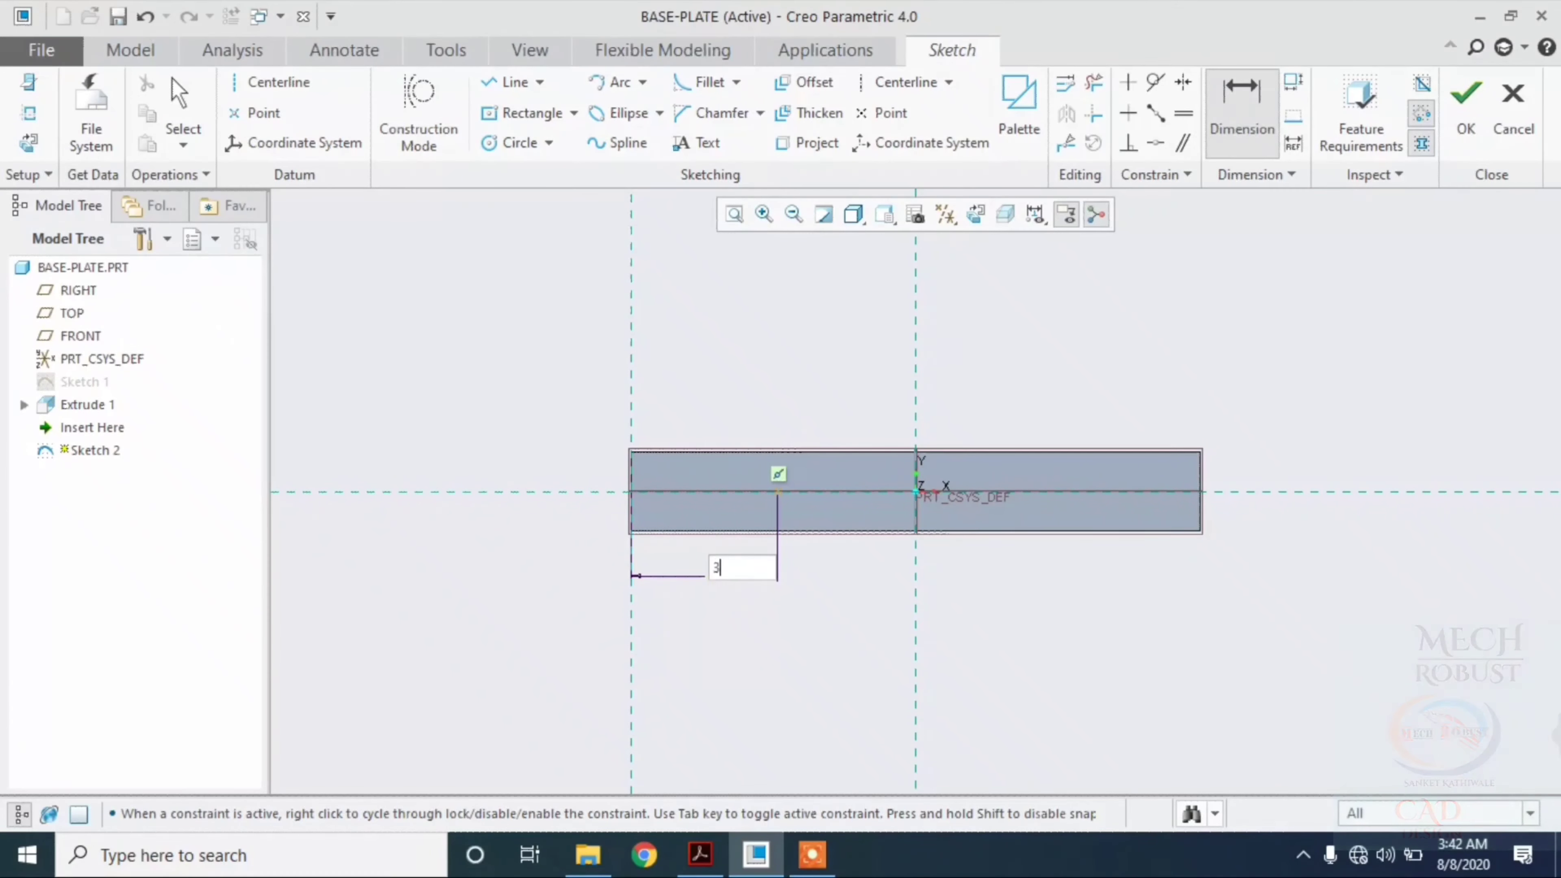
pyautogui.write('0')
pyautogui.press('Return')
pyautogui.click(1465, 108)
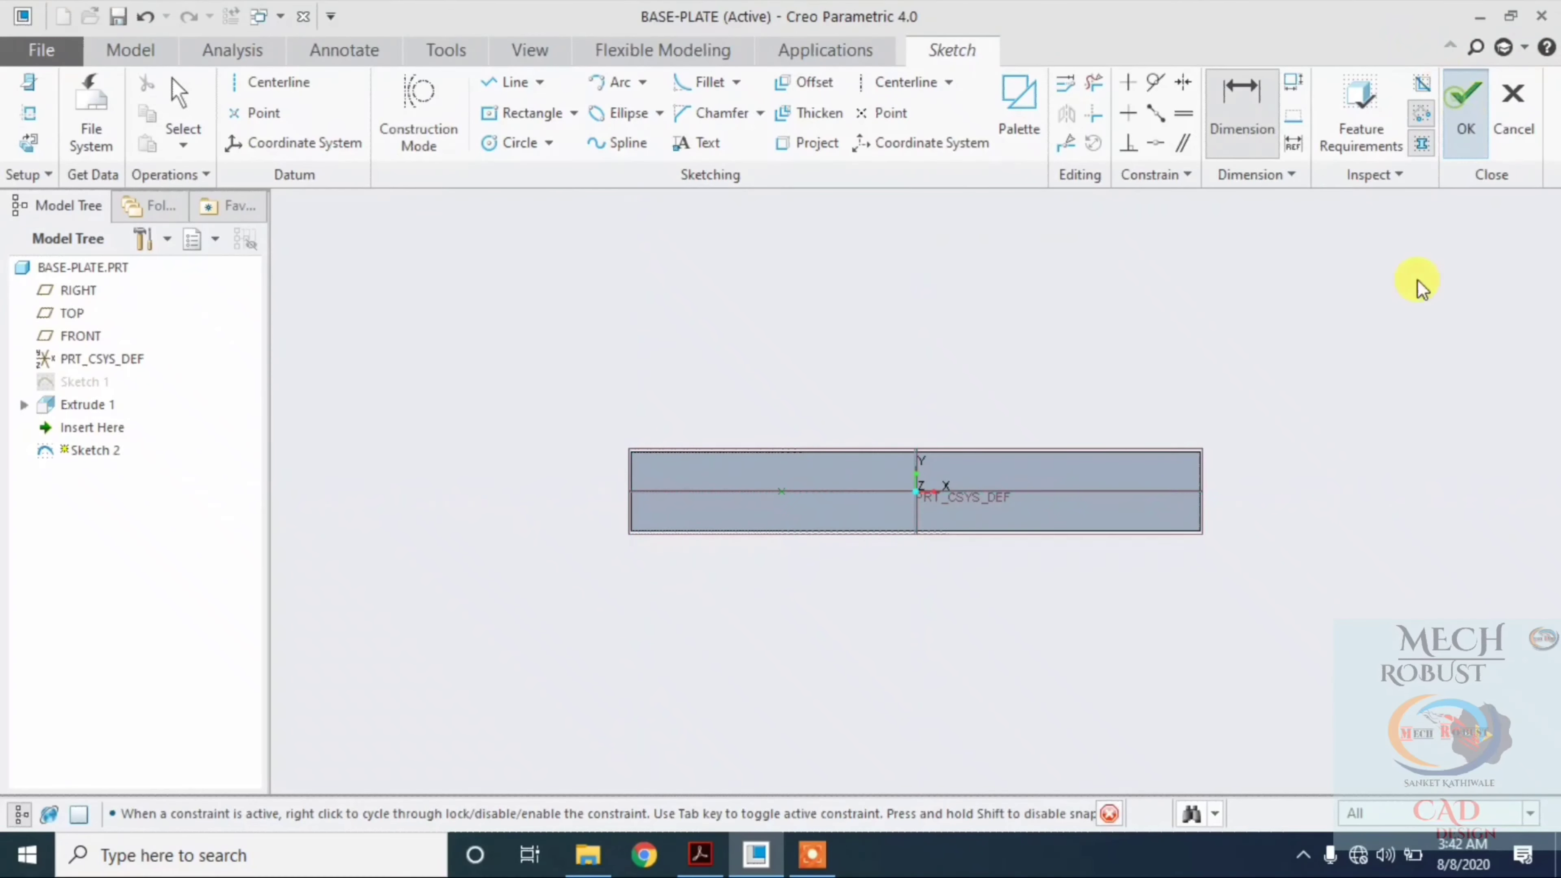
# Start a hole at the sketched point with a countersunk profile
pyautogui.click(777, 89)
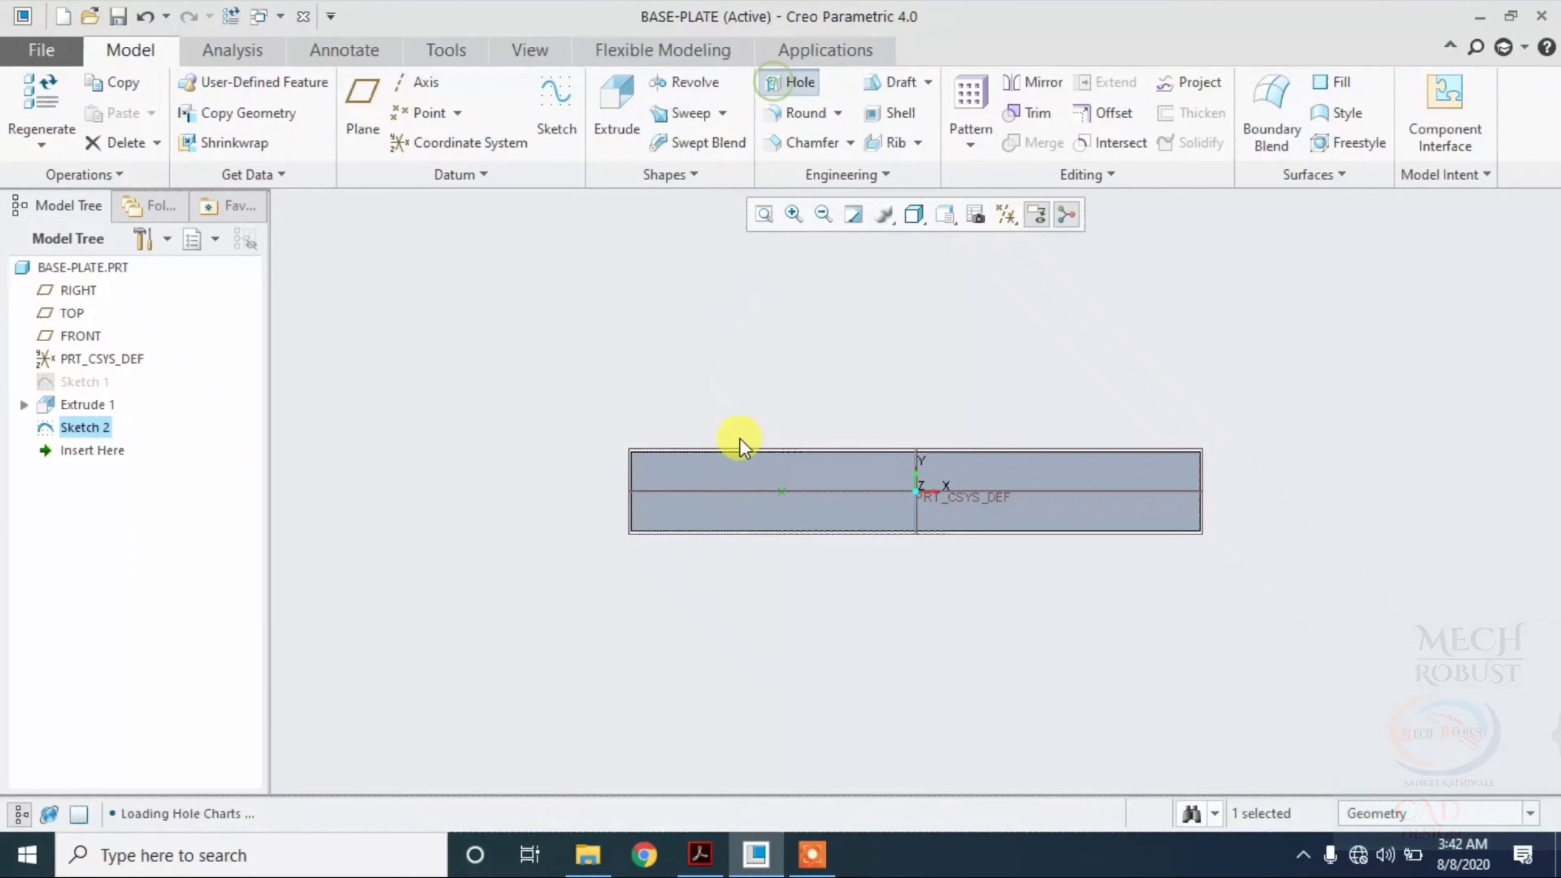
pyautogui.scroll(-1, 731, 477)
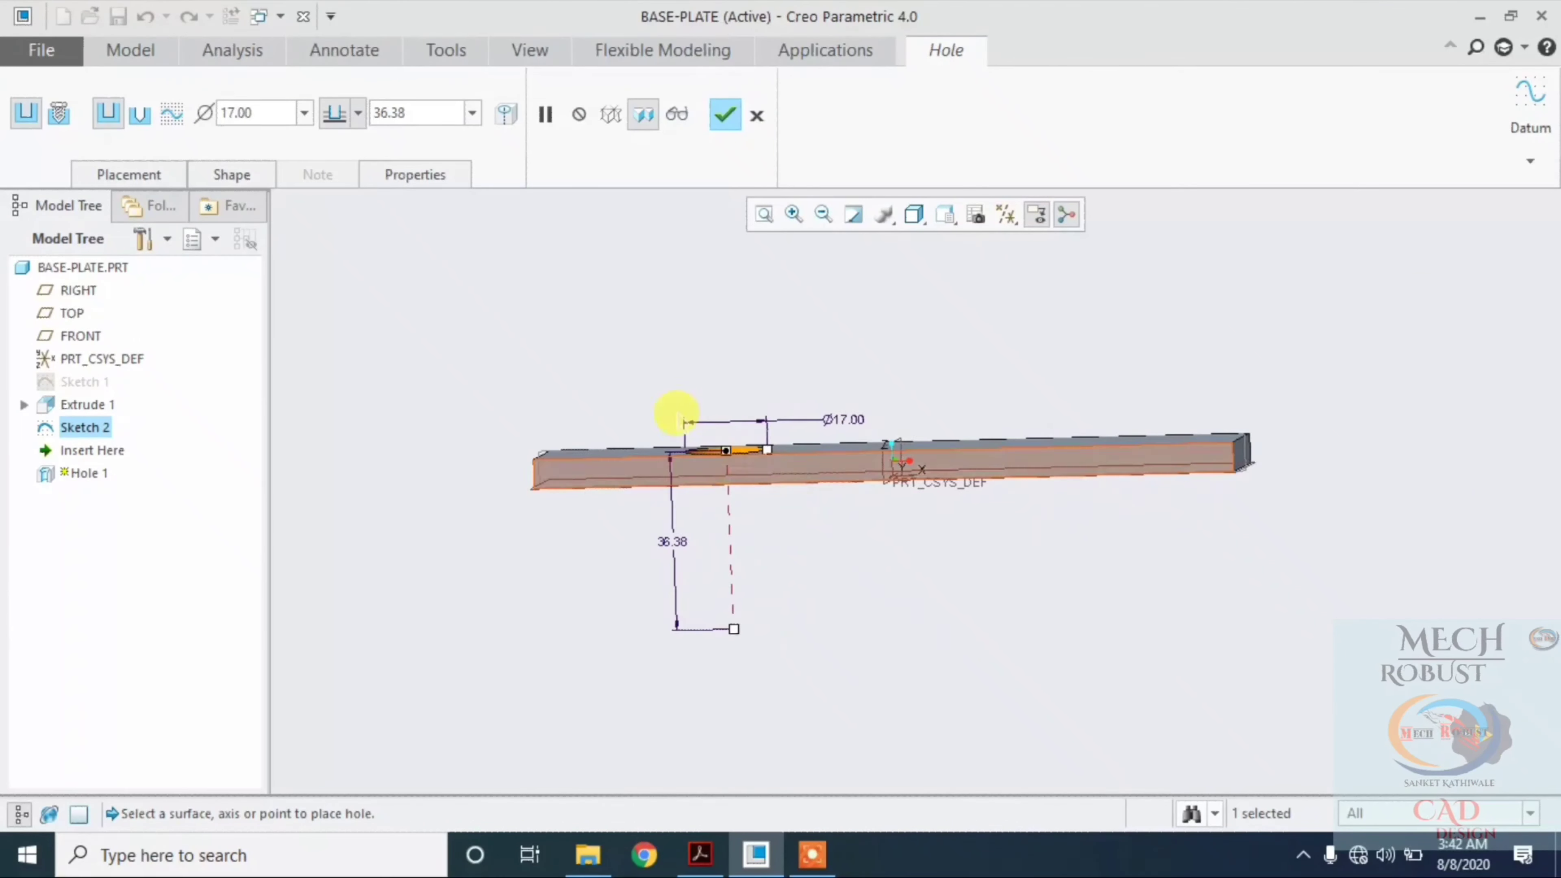
pyautogui.scroll(-3, 707, 442)
pyautogui.click(141, 120)
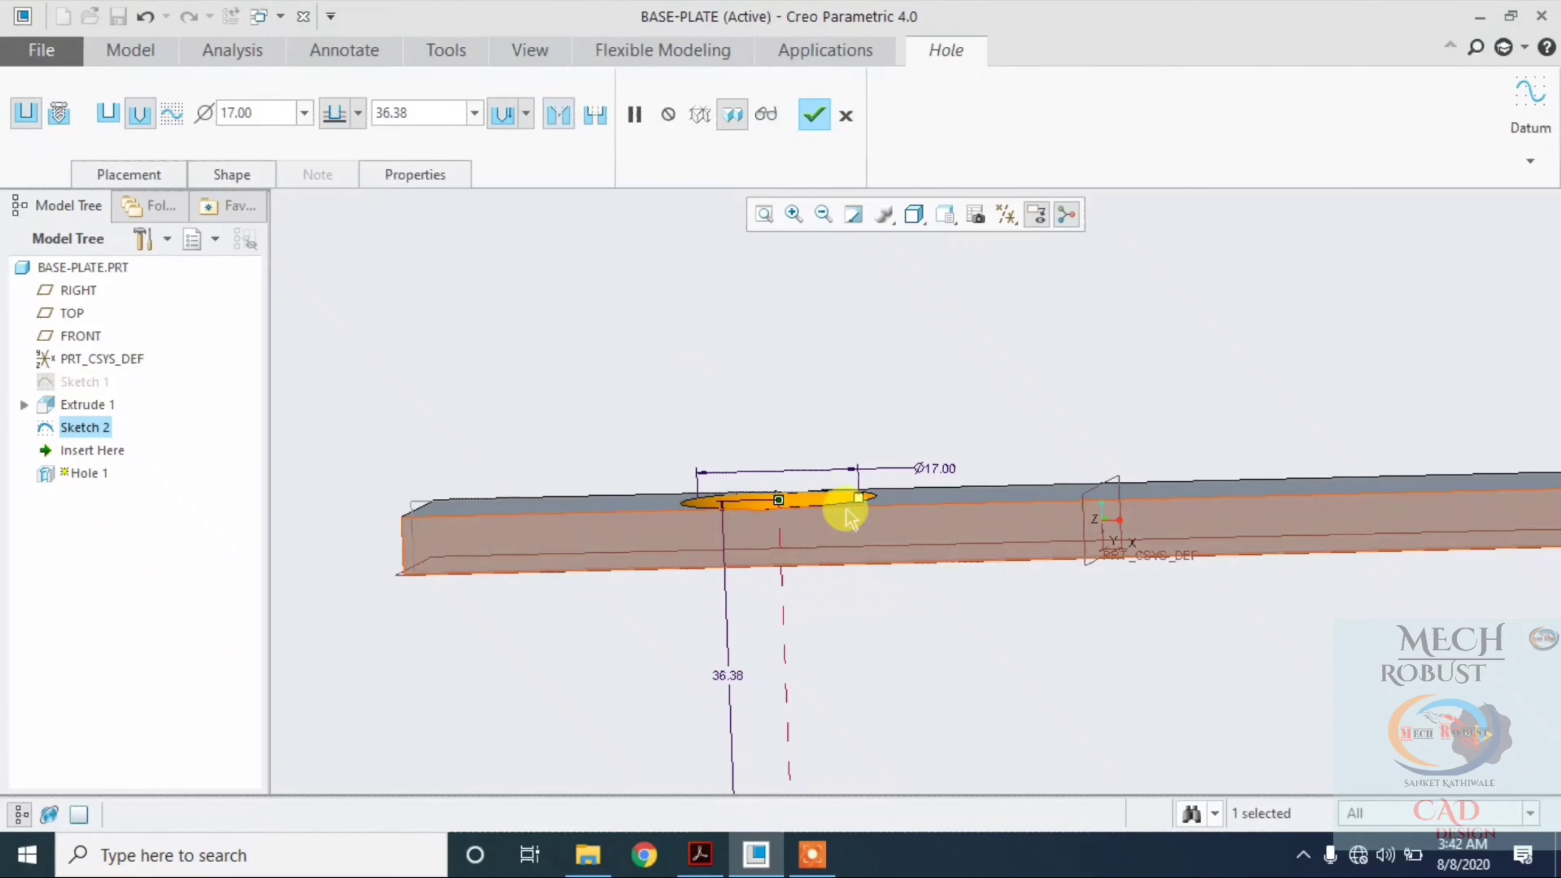
pyautogui.moveTo(843, 509); pyautogui.dragTo(250, 398, button='middle')
# Set the hole diameter to 7 mm and the countersink diameter to 14 mm
pyautogui.click(209, 176)
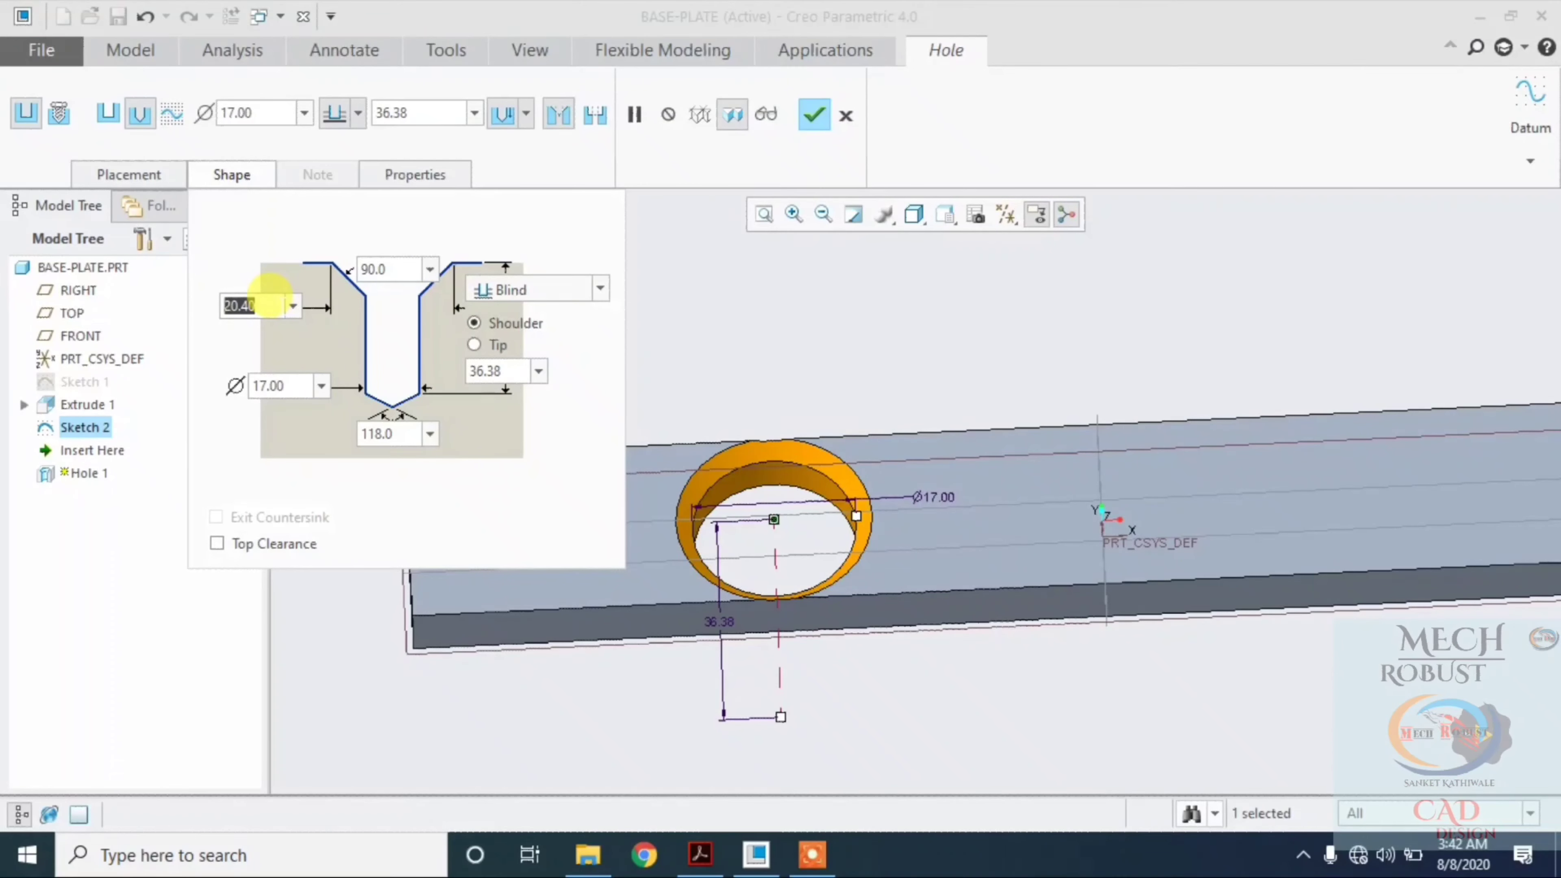
pyautogui.write('14')
pyautogui.press('Return')
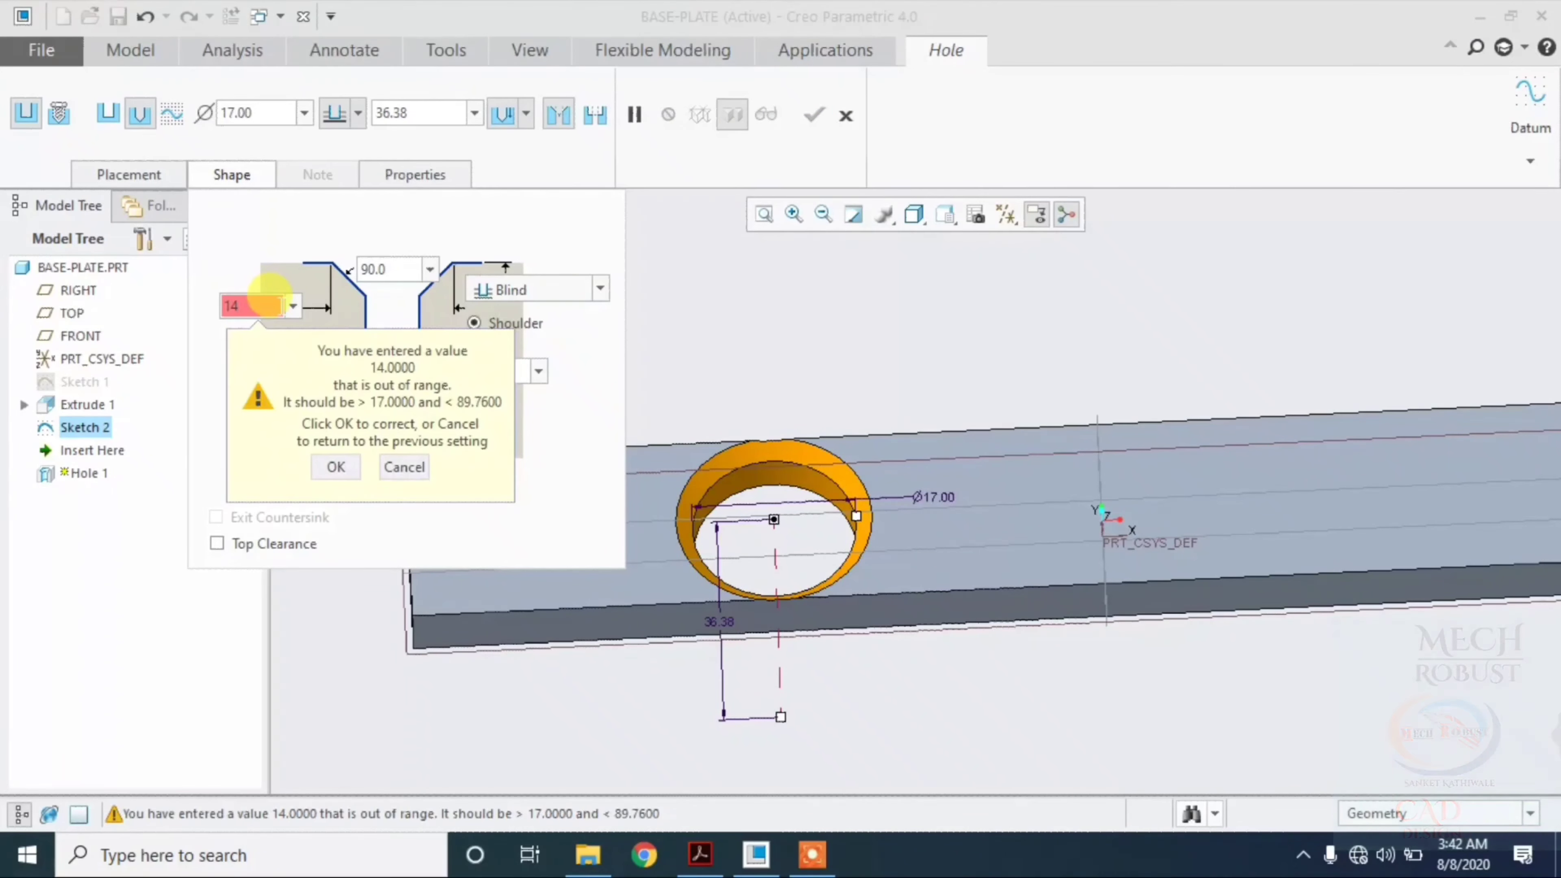
pyautogui.click(321, 469)
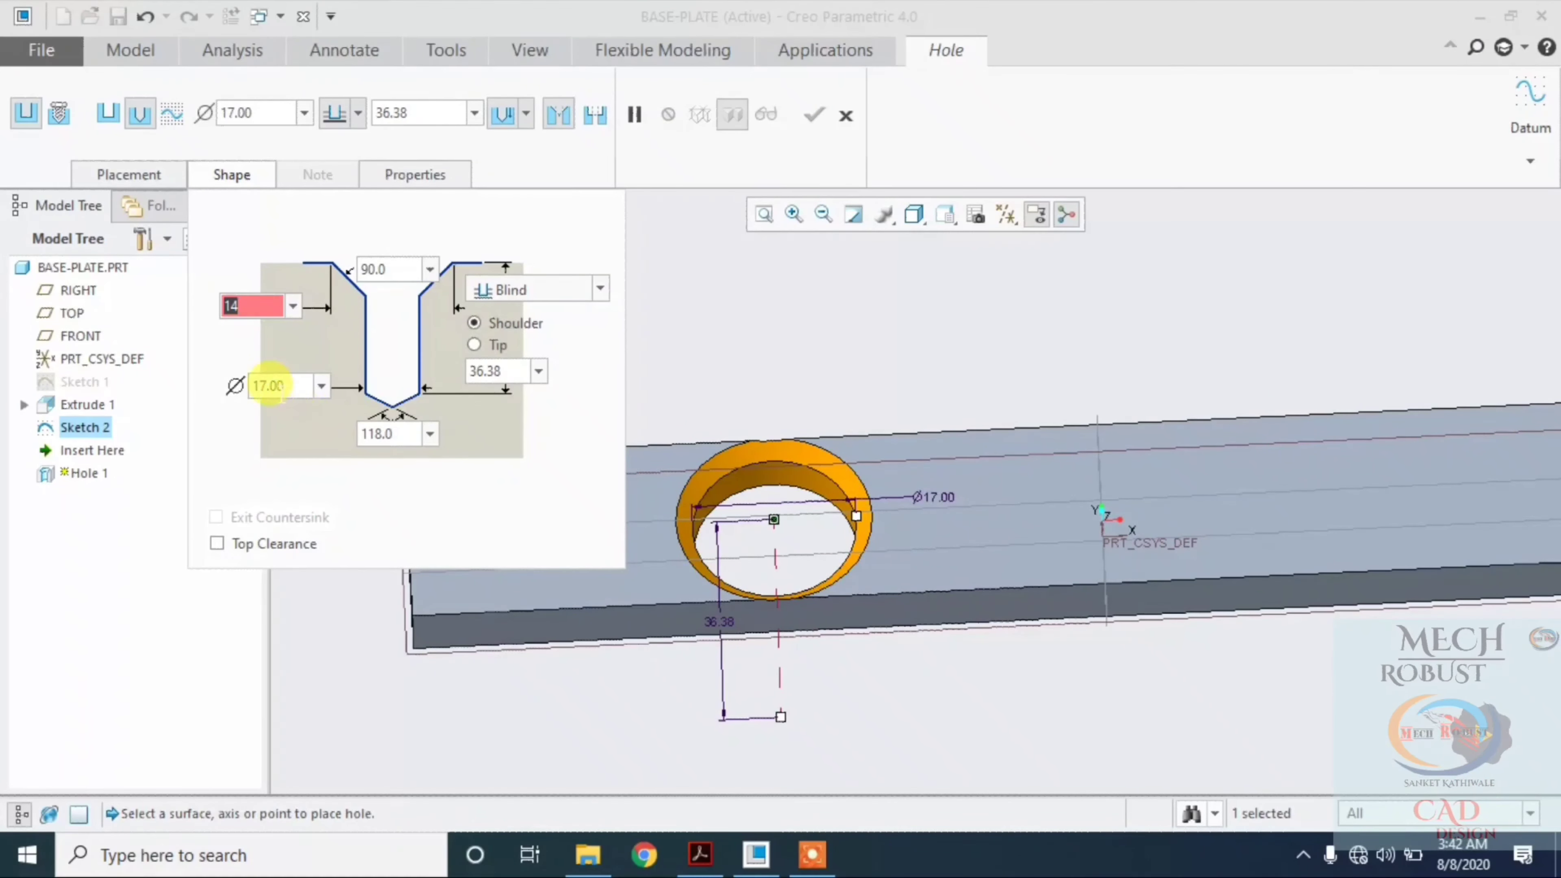
pyautogui.write('7')
pyautogui.press('Return')
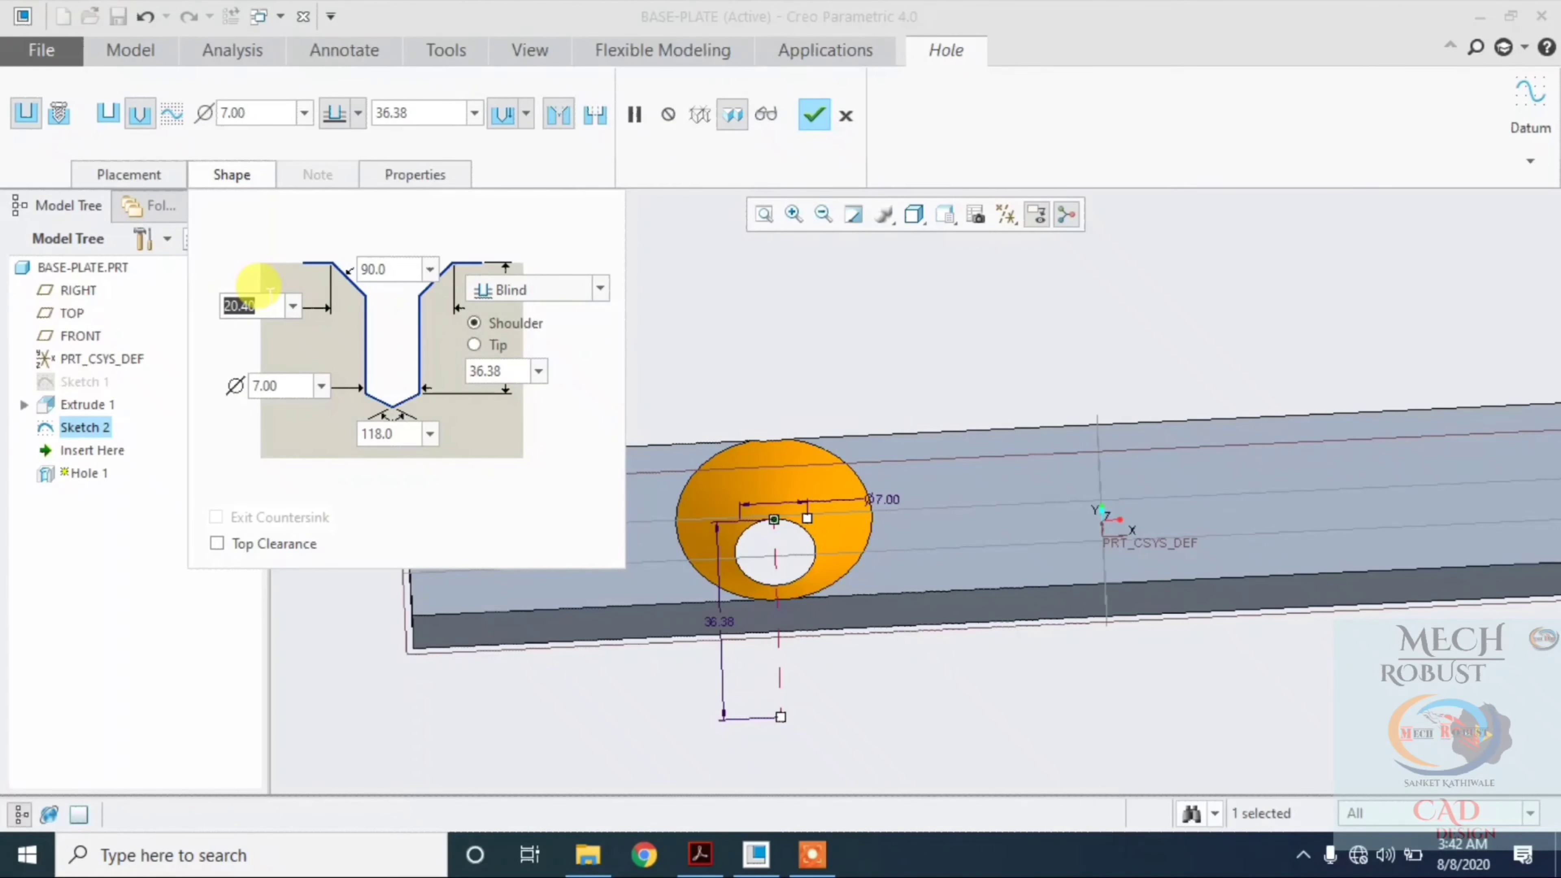
pyautogui.write('14')
pyautogui.press('Return')
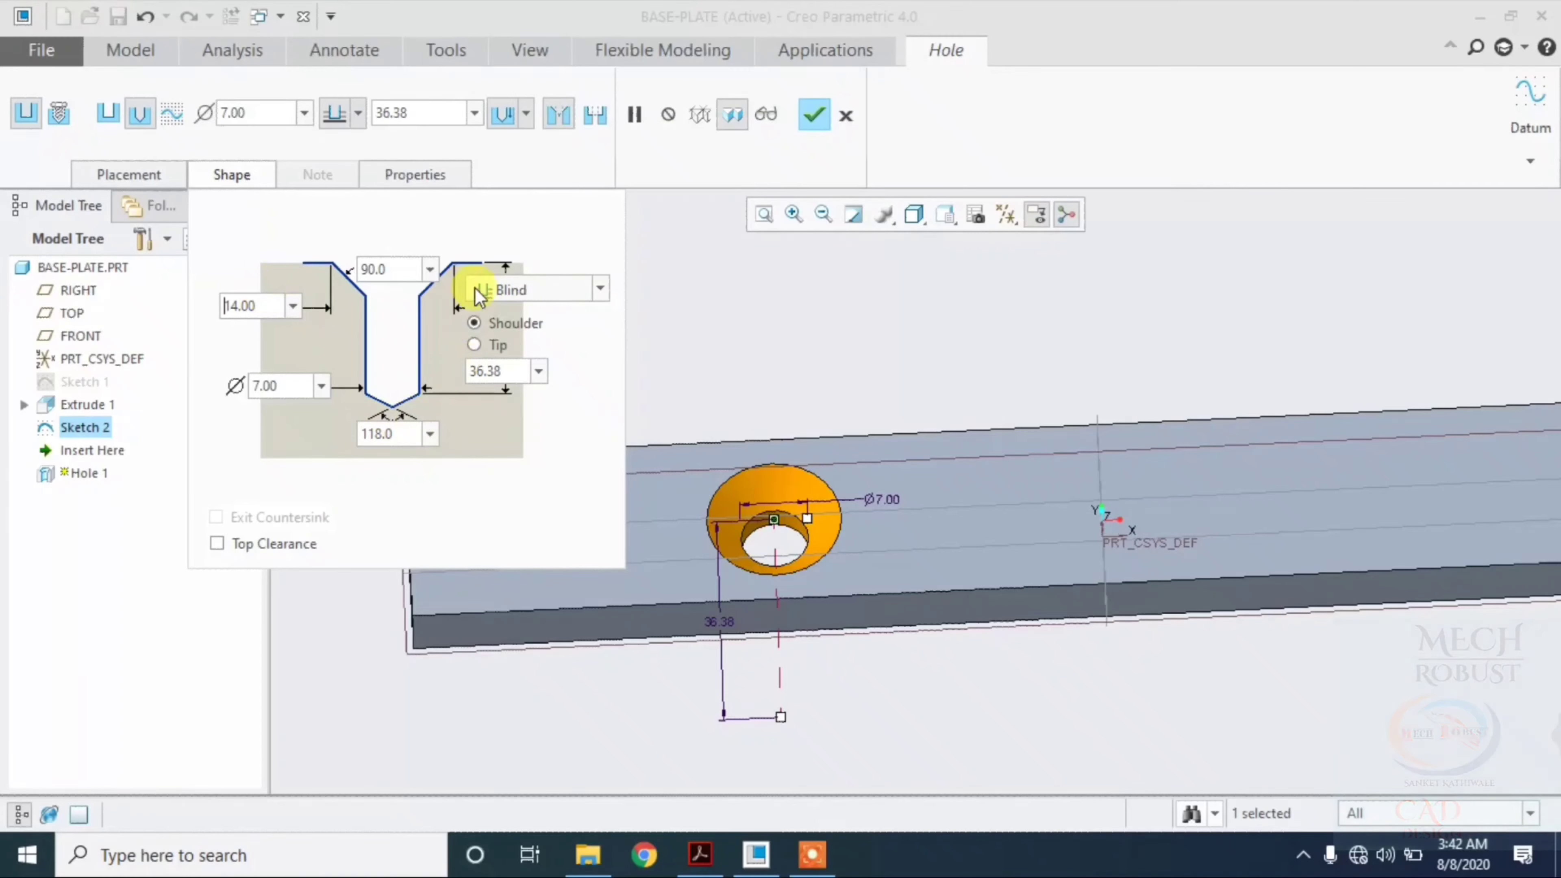
# Set the hole depth to 6 mm and complete Hole 1
pyautogui.moveTo(971, 661)
pyautogui.mouseDown(button='middle')
pyautogui.moveTo(951, 599)
pyautogui.moveTo(976, 603)
pyautogui.moveTo(869, 664)
pyautogui.mouseUp(button='middle')
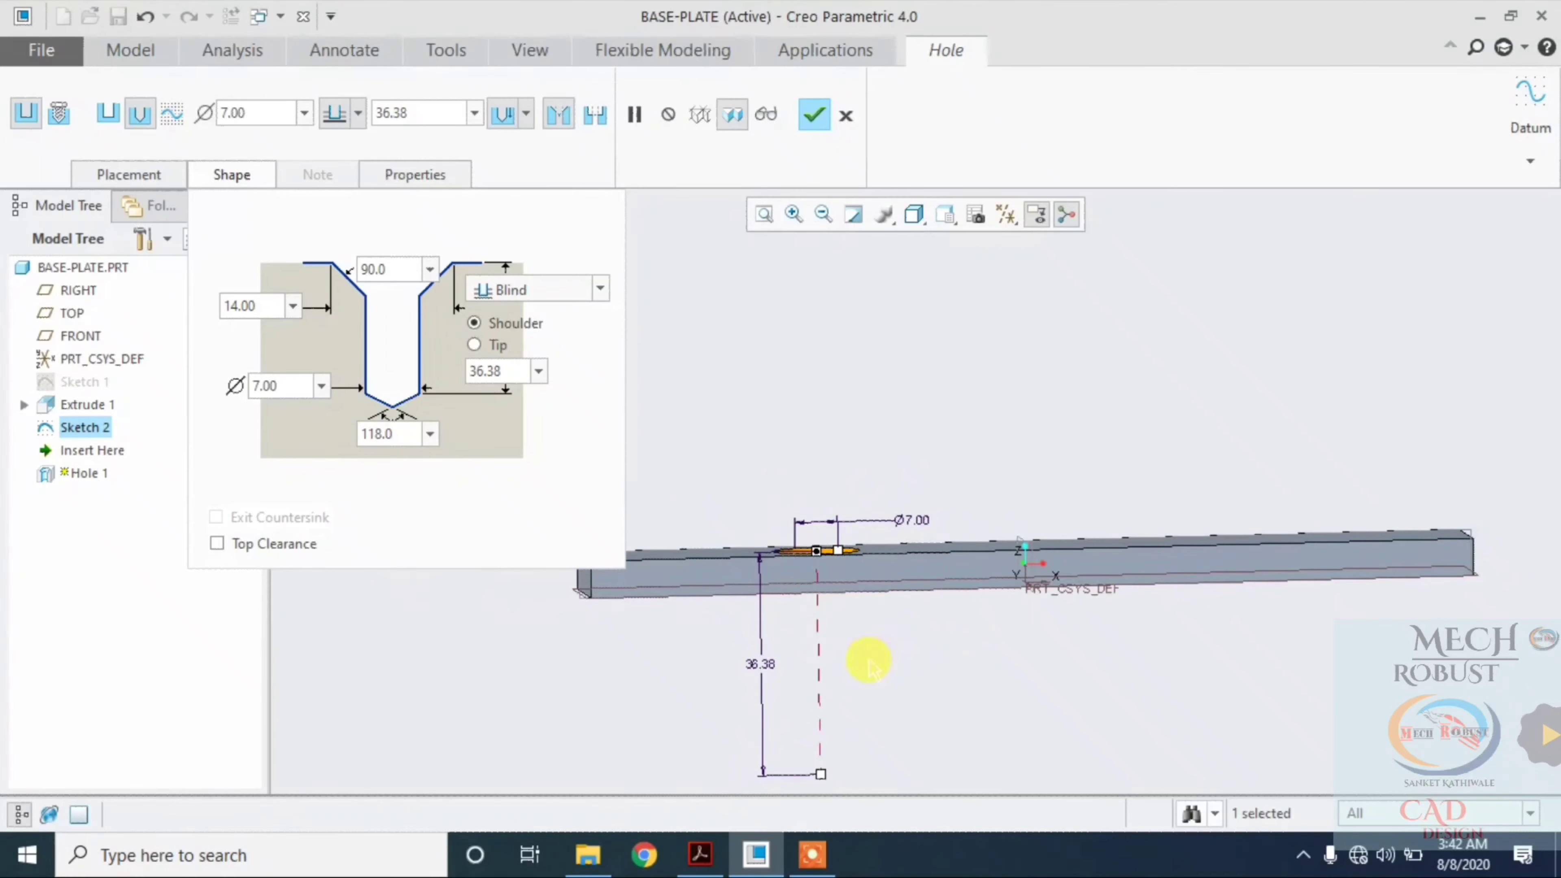
pyautogui.doubleClick(765, 666)
pyautogui.write('6')
pyautogui.press('Return')
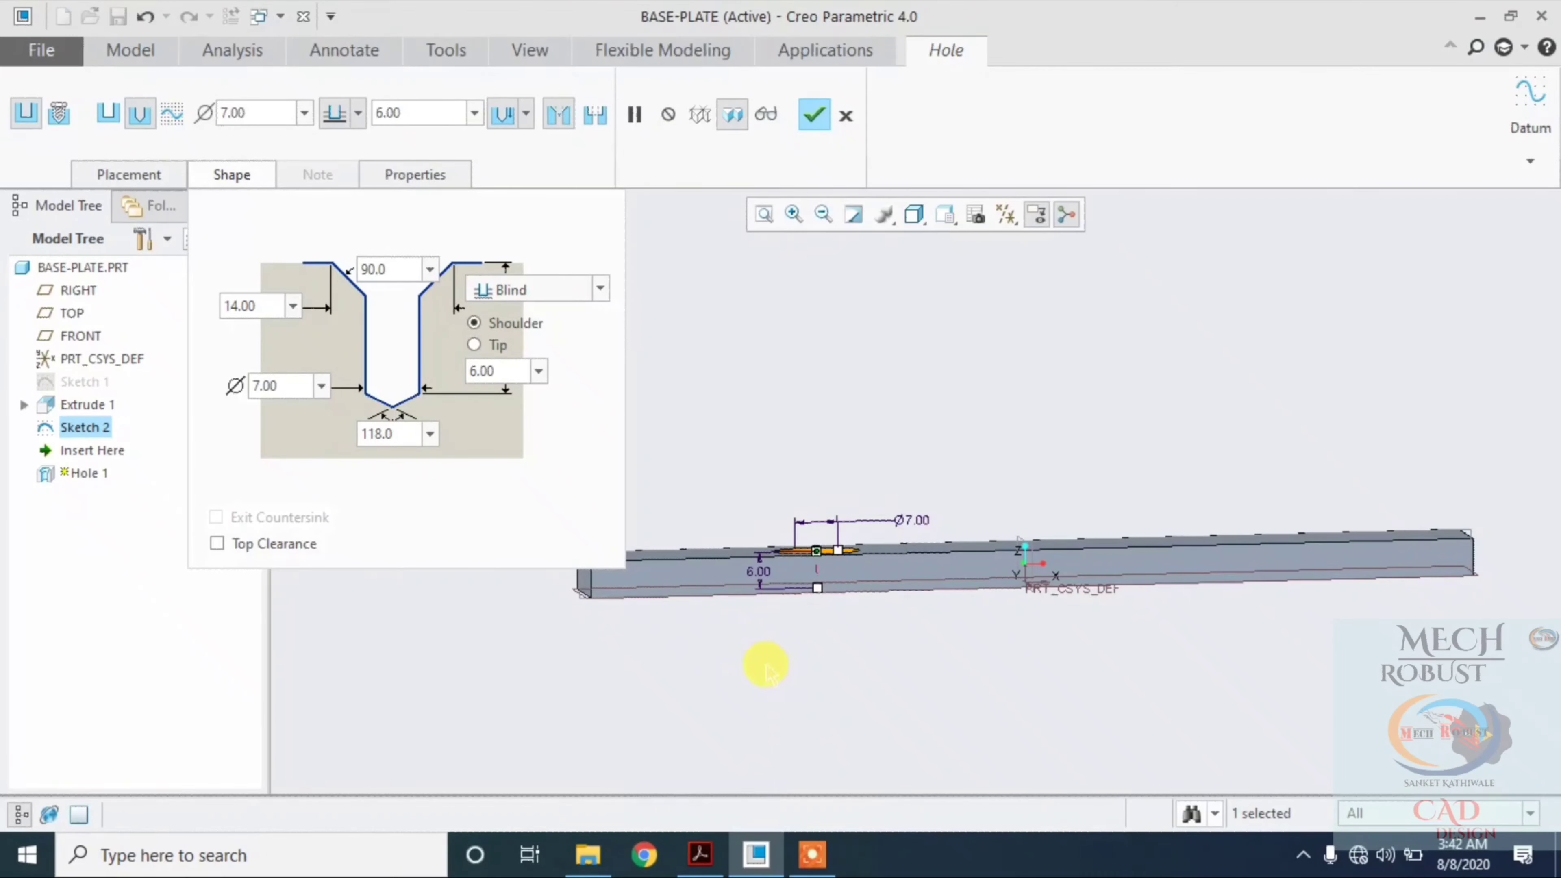
pyautogui.moveTo(764, 662)
pyautogui.mouseDown(button='middle')
pyautogui.moveTo(854, 614)
pyautogui.moveTo(826, 516)
pyautogui.moveTo(867, 667)
pyautogui.mouseUp(button='middle')
pyautogui.scroll(-3, 863, 645)
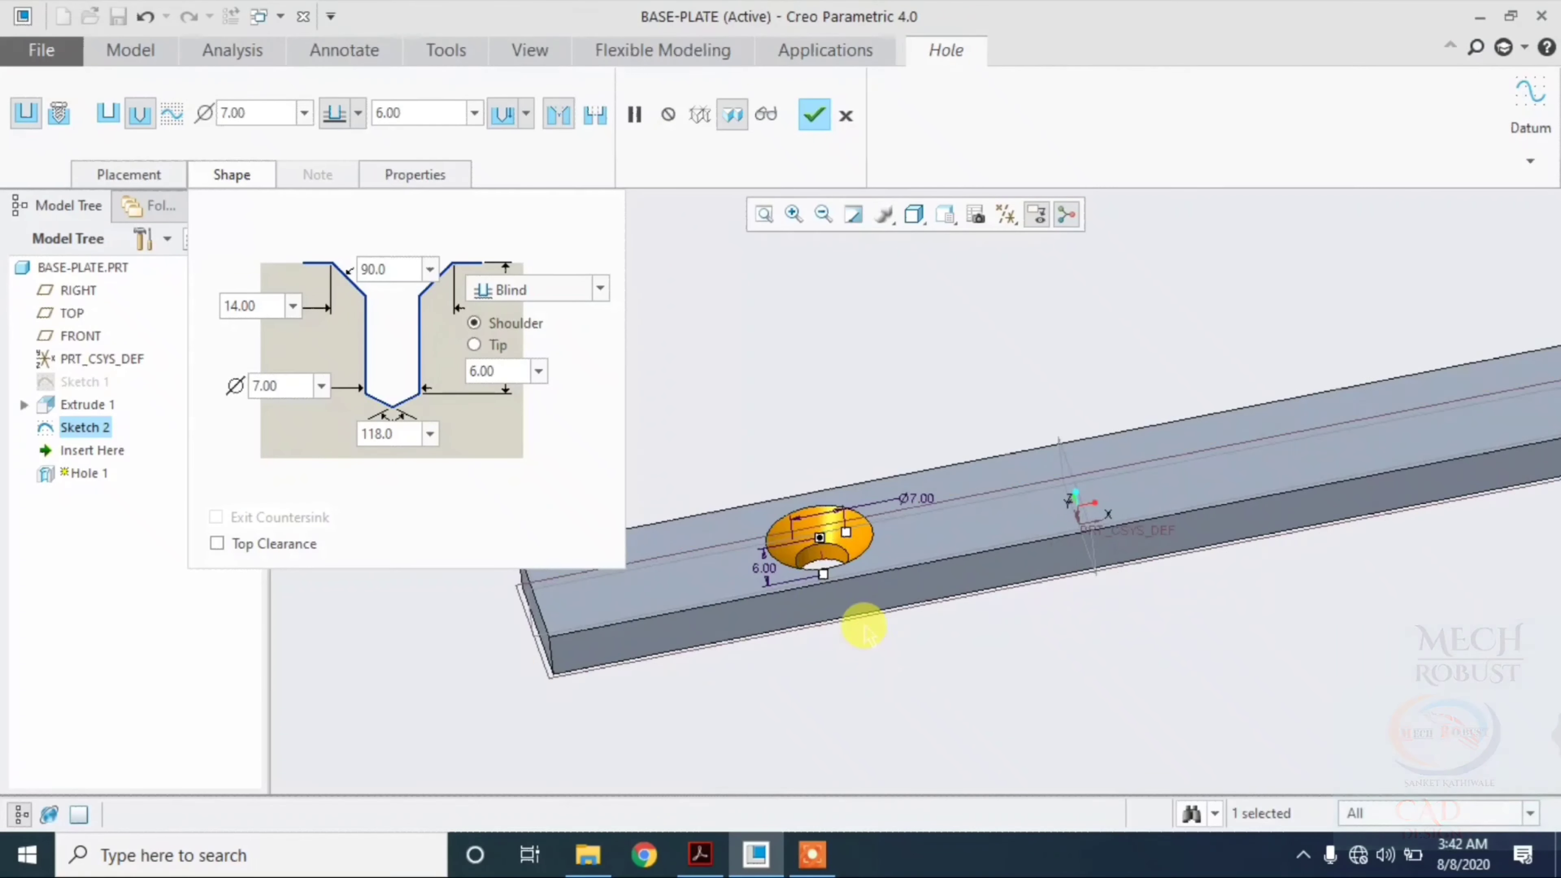
pyautogui.click(818, 116)
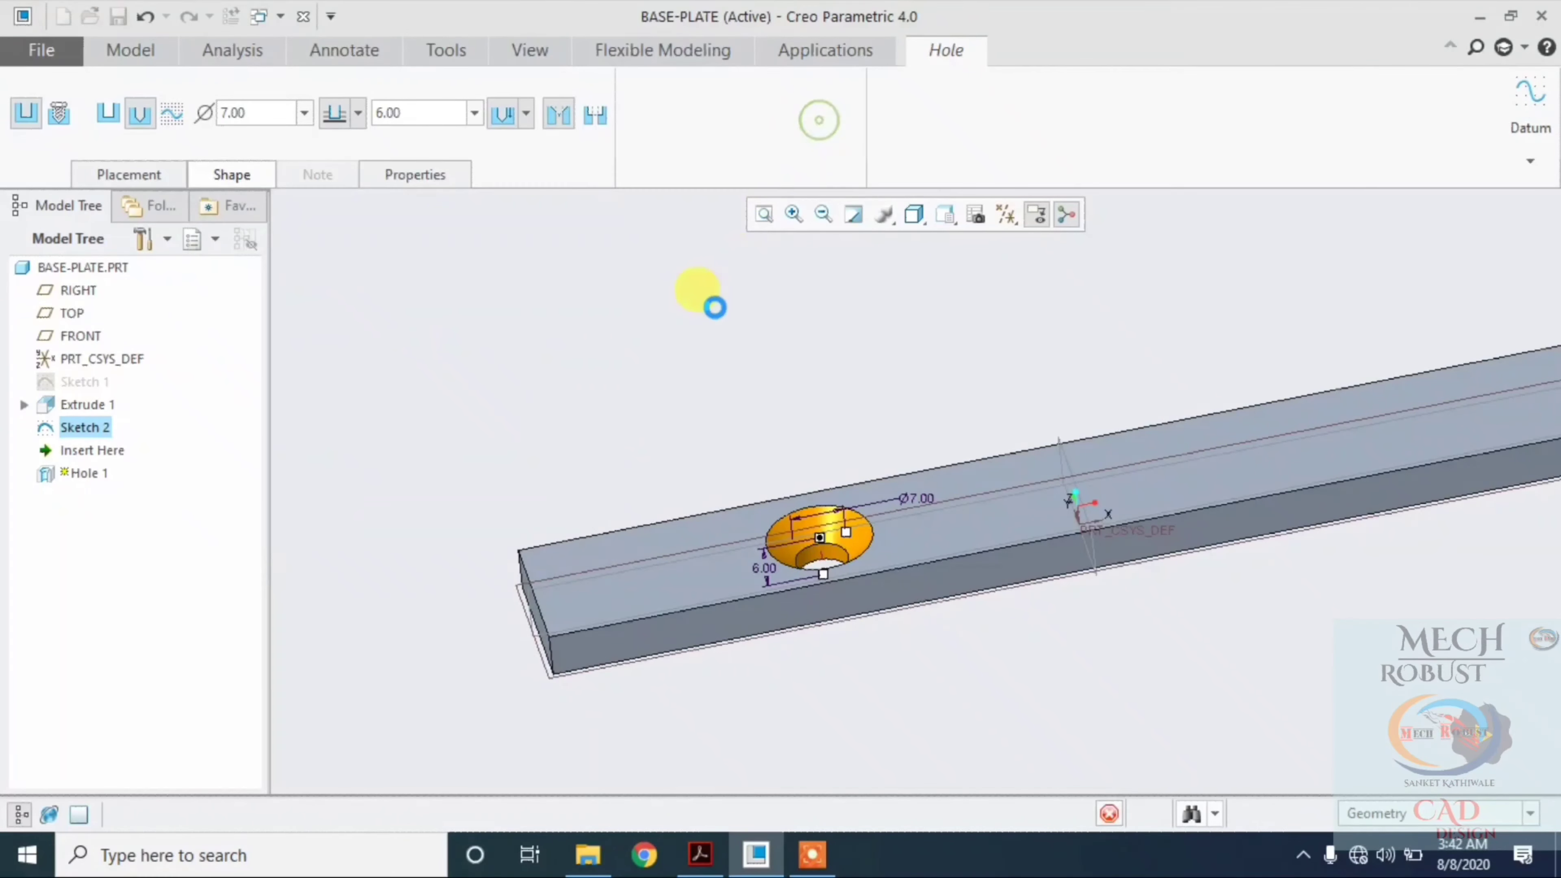
pyautogui.scroll(3, 737, 516)
pyautogui.scroll(-1, 885, 615)
pyautogui.click(843, 615)
pyautogui.moveTo(843, 615)
pyautogui.mouseDown(button='middle')
pyautogui.moveTo(715, 697)
pyautogui.moveTo(749, 627)
pyautogui.moveTo(737, 707)
pyautogui.mouseUp(button='middle')
pyautogui.click(707, 861)
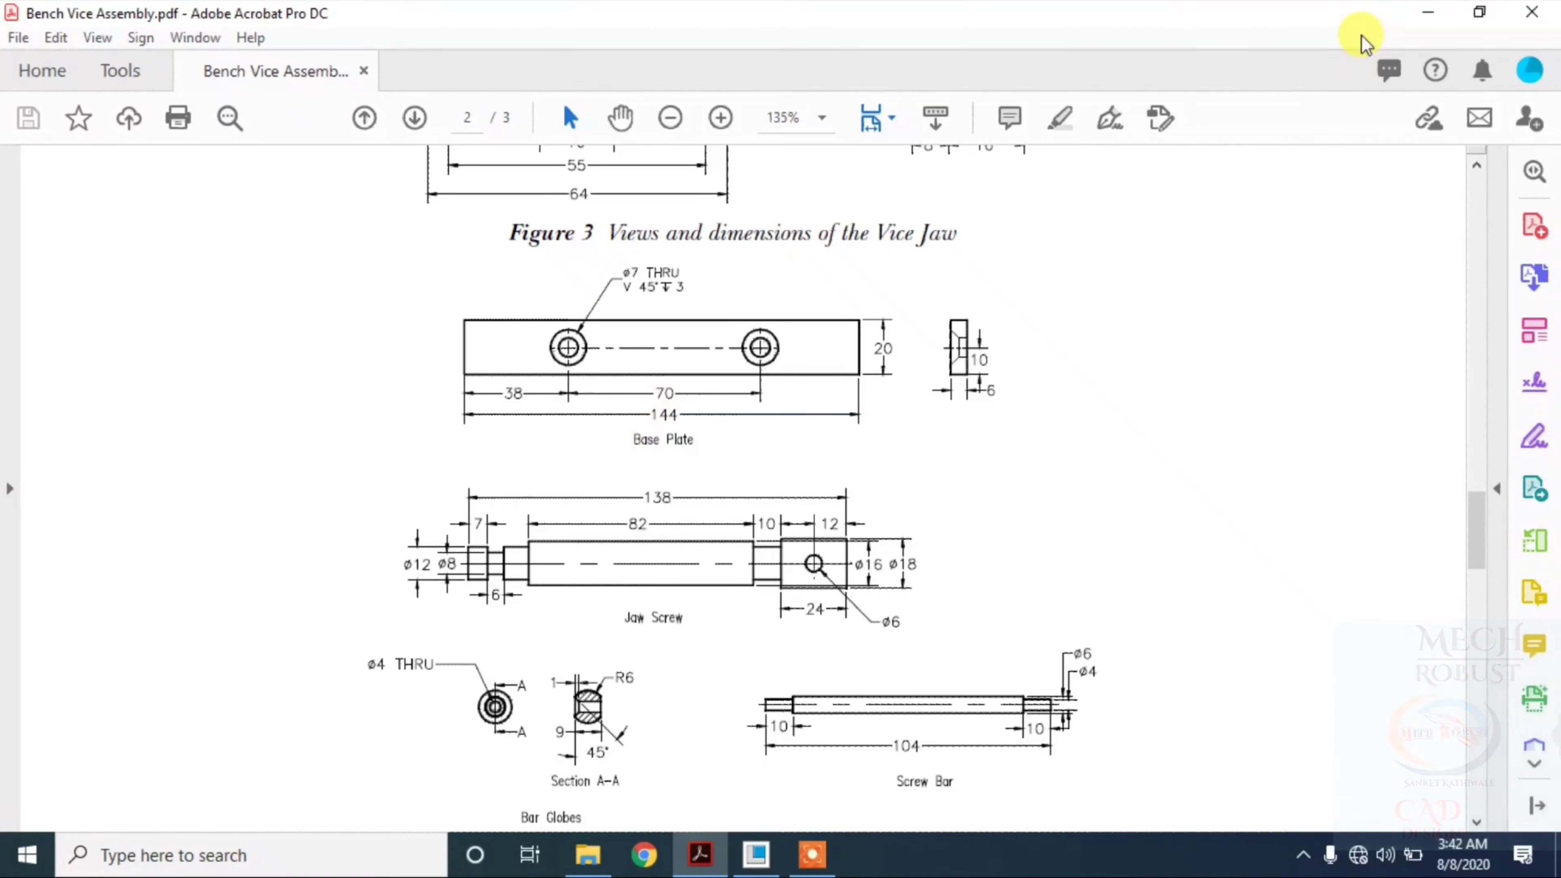
pyautogui.click(1427, 13)
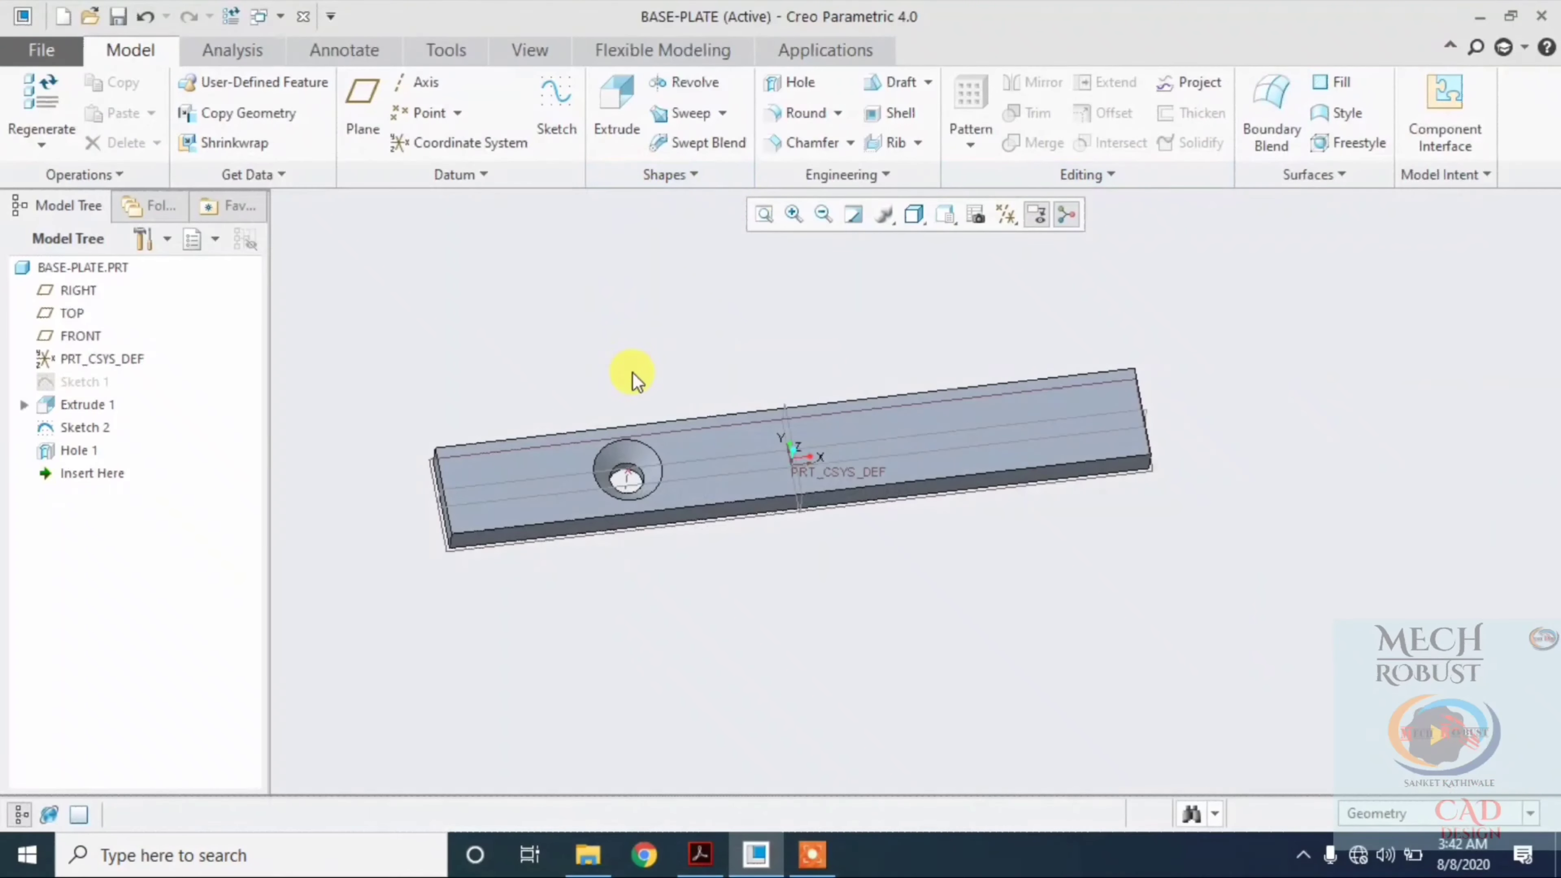
pyautogui.click(73, 451)
pyautogui.click(959, 86)
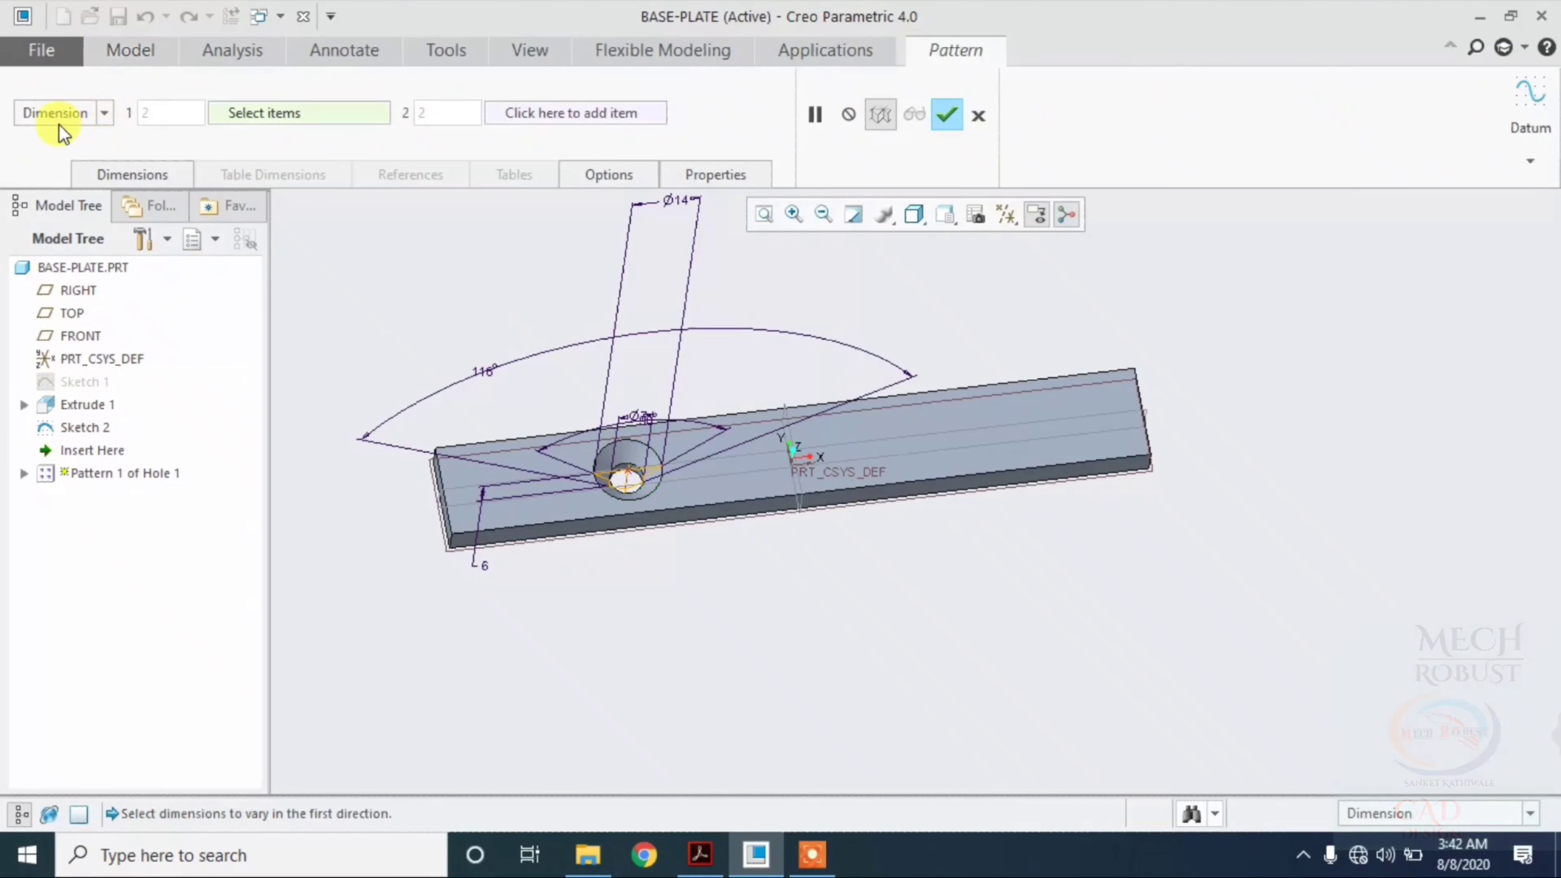
pyautogui.click(57, 118)
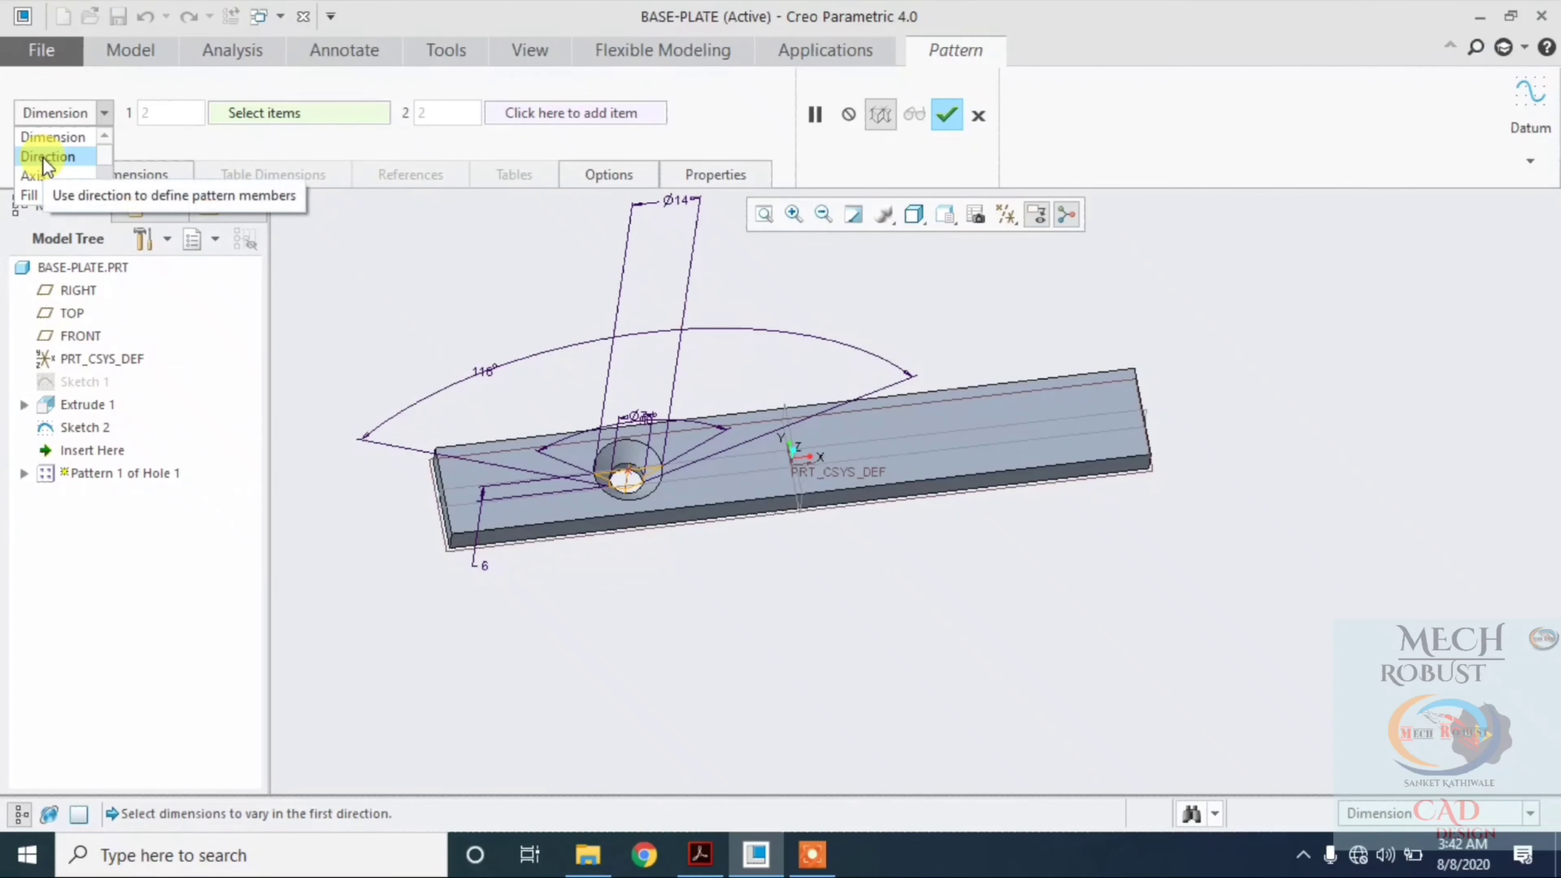
pyautogui.click(979, 115)
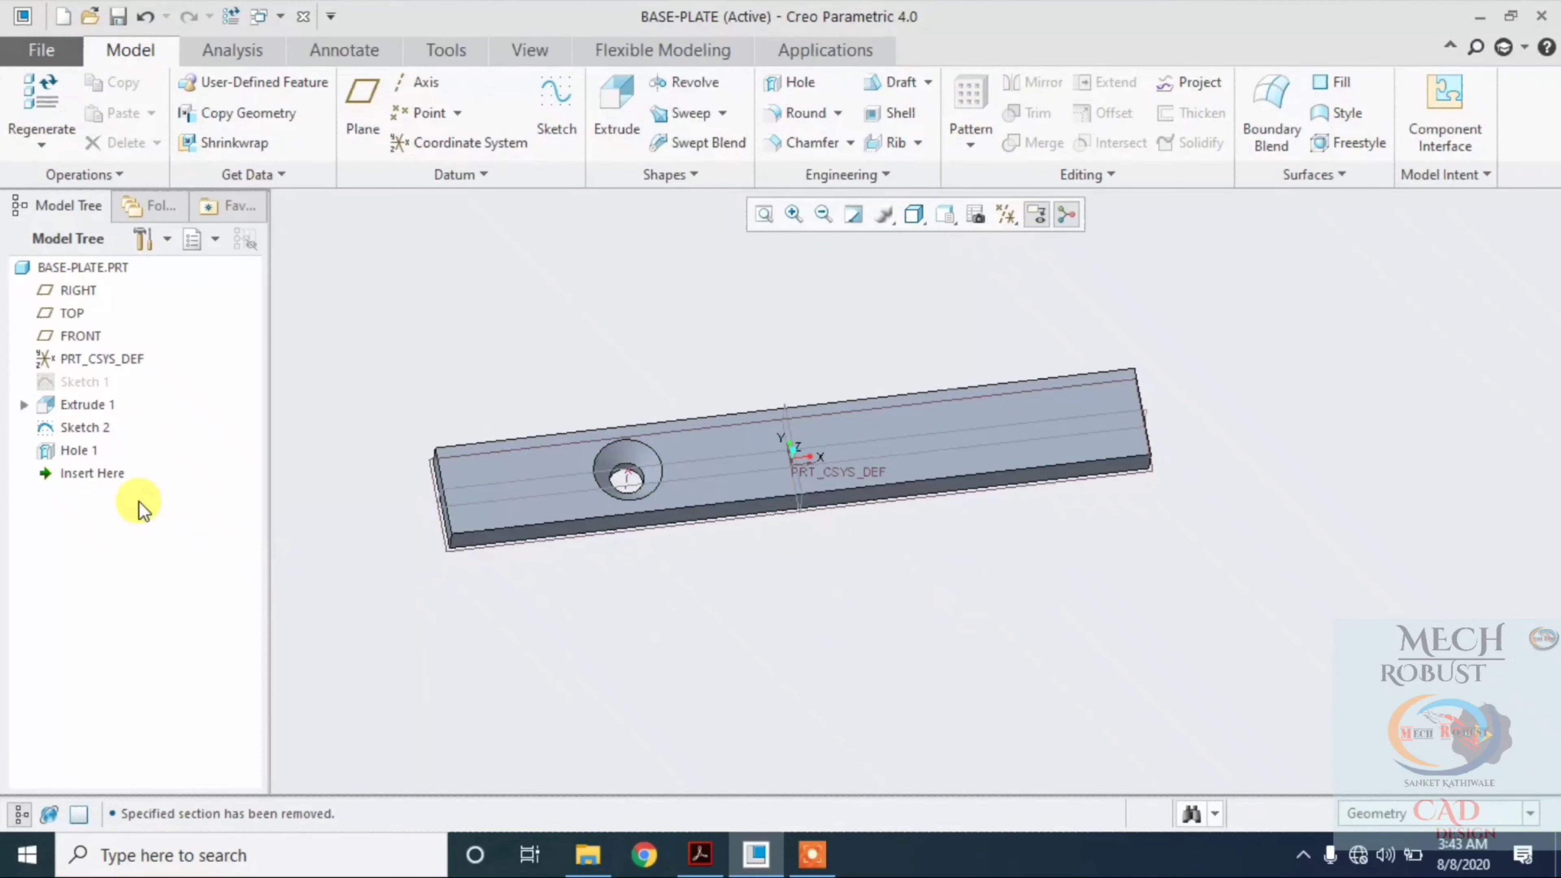
# Mirror Hole 1 across the RIGHT datum plane to create the second hole
pyautogui.click(86, 450)
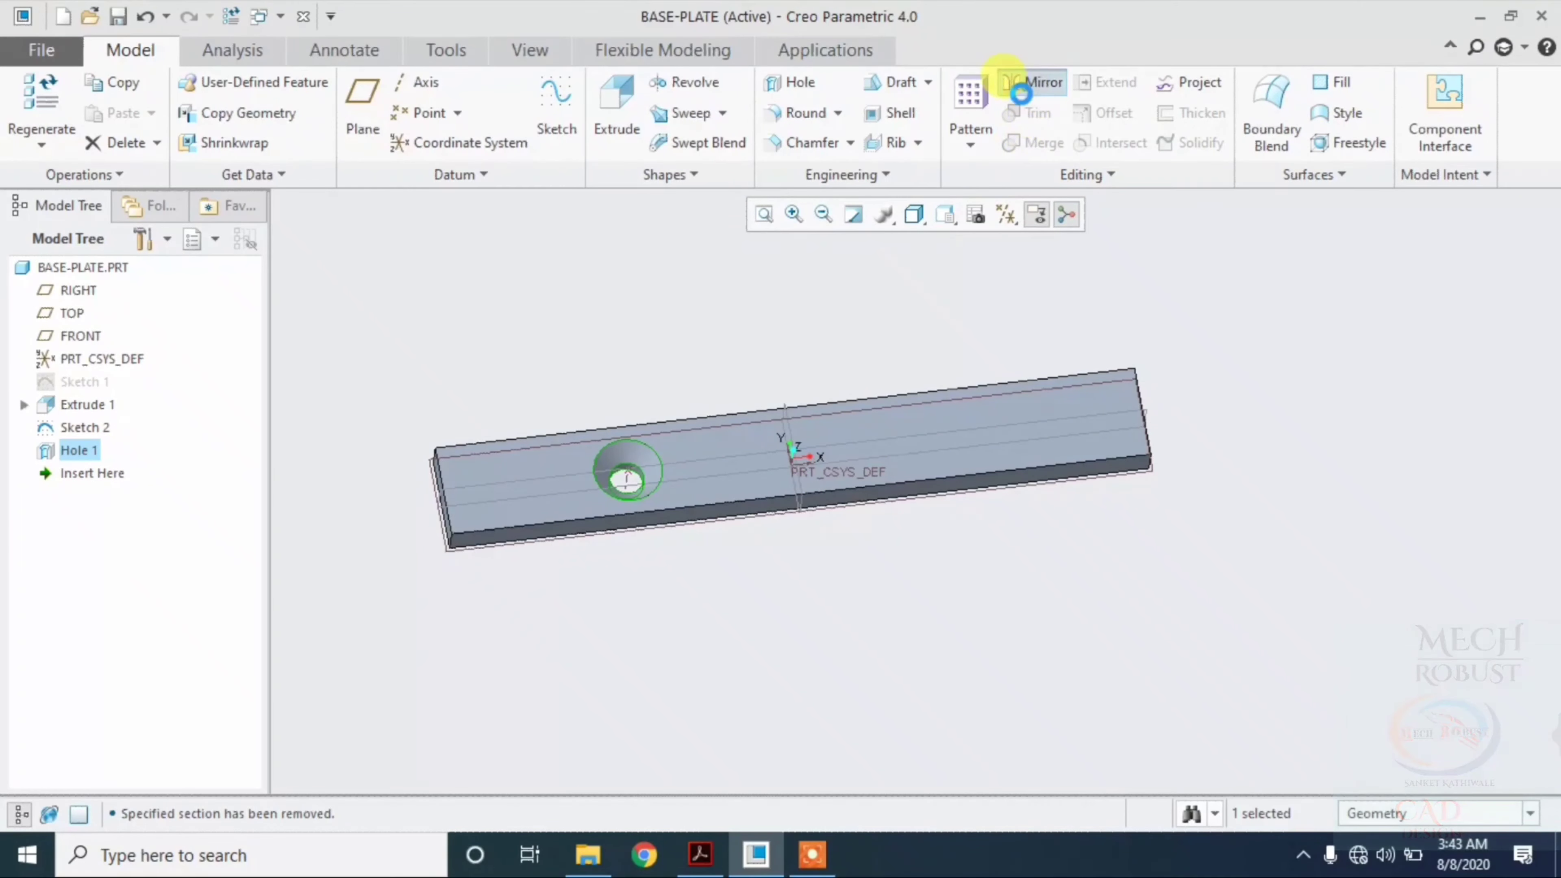
pyautogui.click(791, 434)
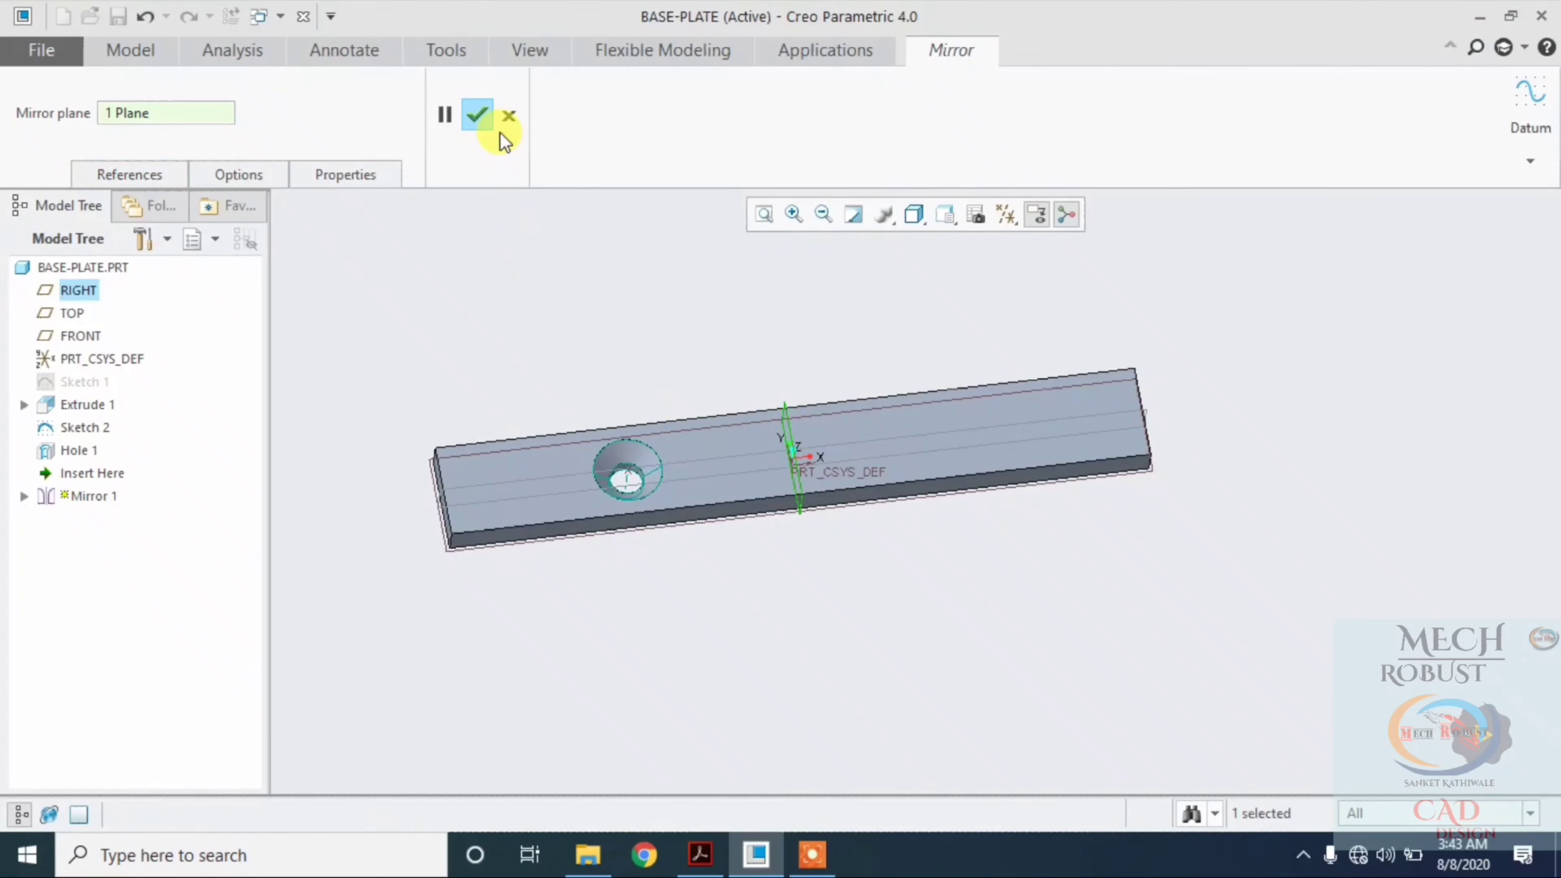
pyautogui.click(474, 112)
pyautogui.moveTo(781, 631)
pyautogui.mouseDown(button='middle')
pyautogui.moveTo(745, 614)
pyautogui.moveTo(789, 722)
pyautogui.mouseUp(button='middle')
pyautogui.click(701, 855)
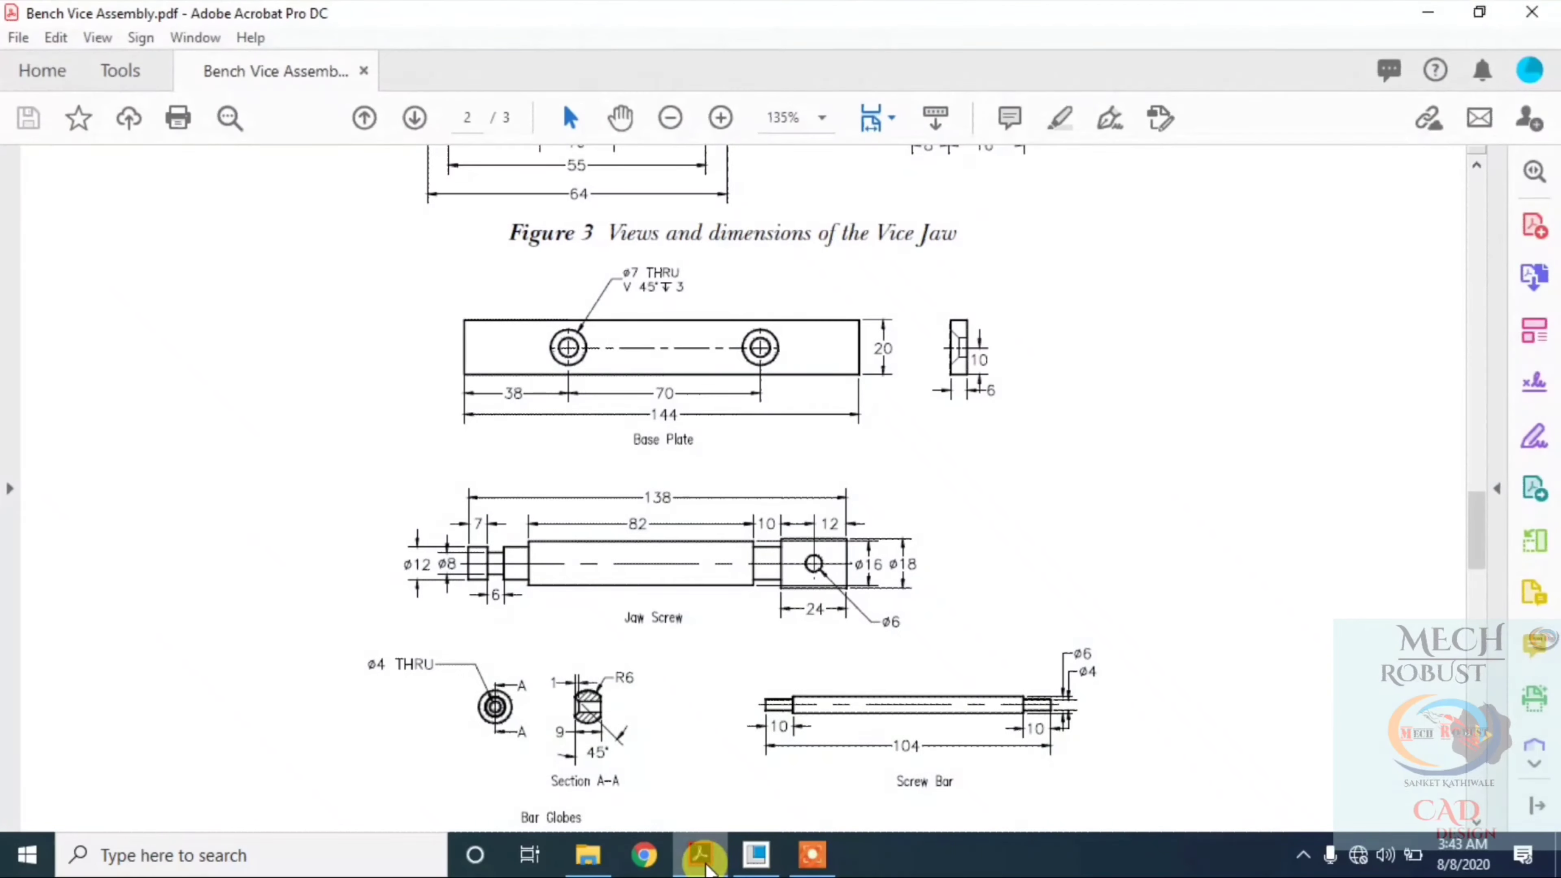